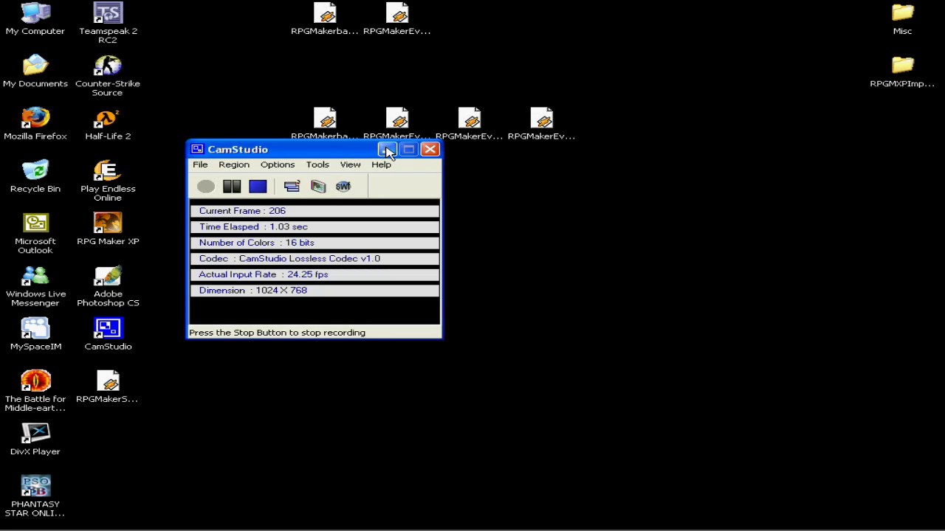
- Minimize CamStudio and start RPG Maker XP from its desktop icon
click(388, 149)
mouse_move(647, 527)
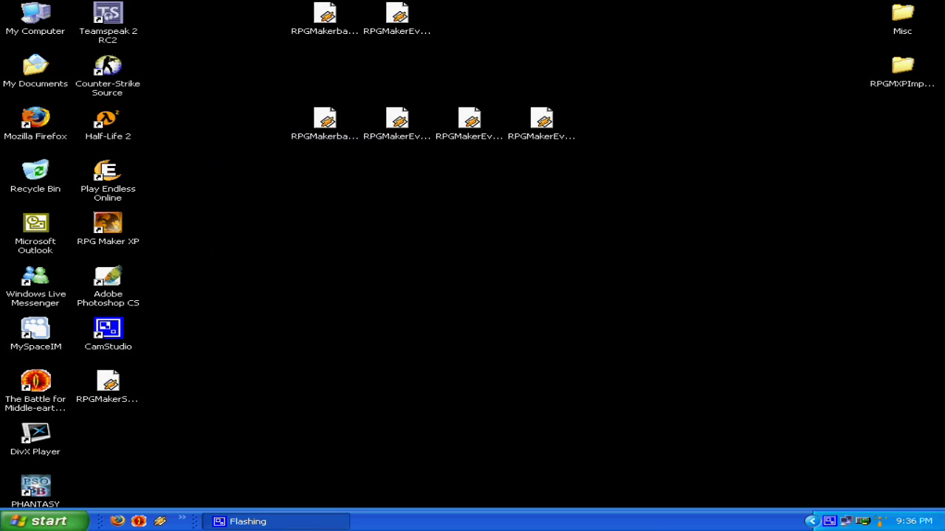
click(108, 229)
double_click(110, 228)
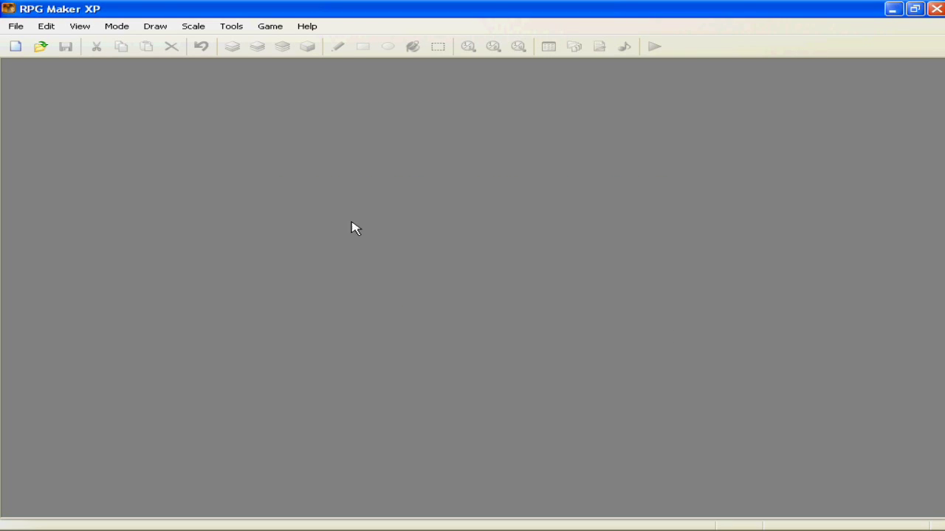
- Cancel opening a project and create a new project titled 'isadjsadas'
click(40, 46)
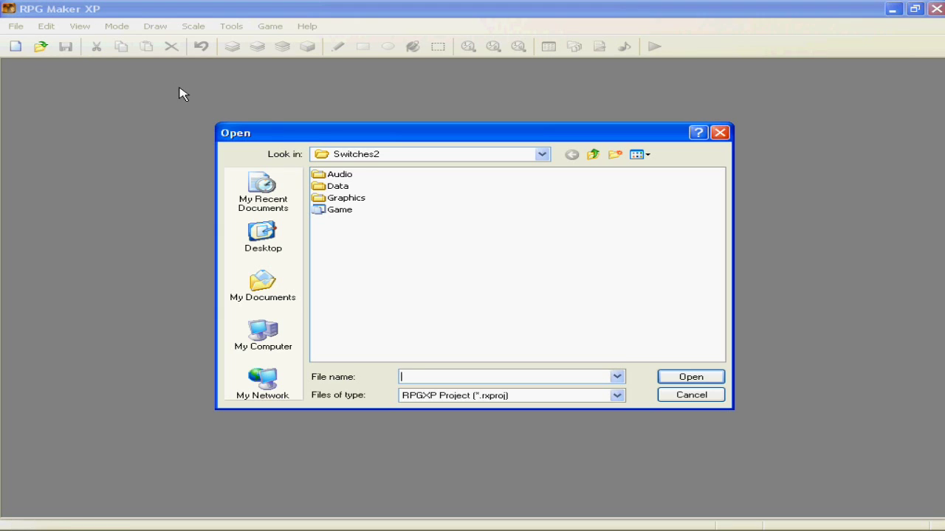
click(713, 394)
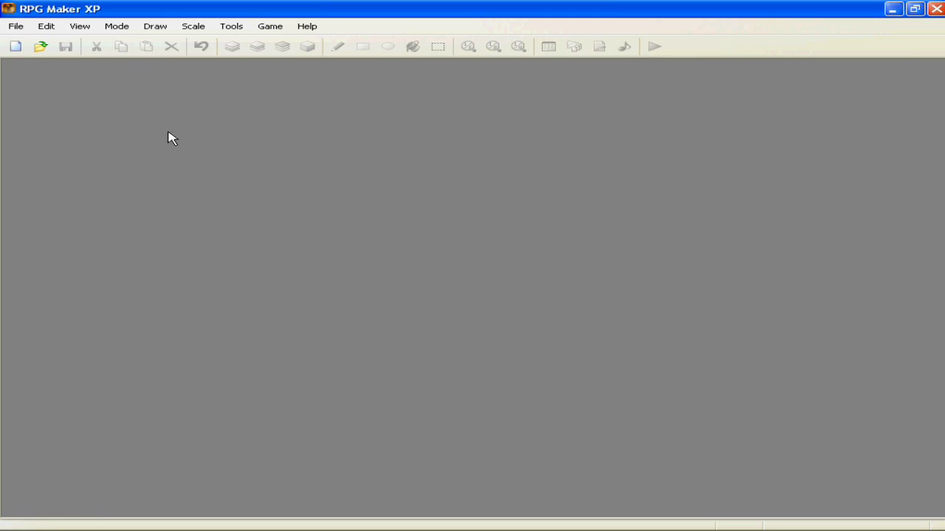
click(17, 47)
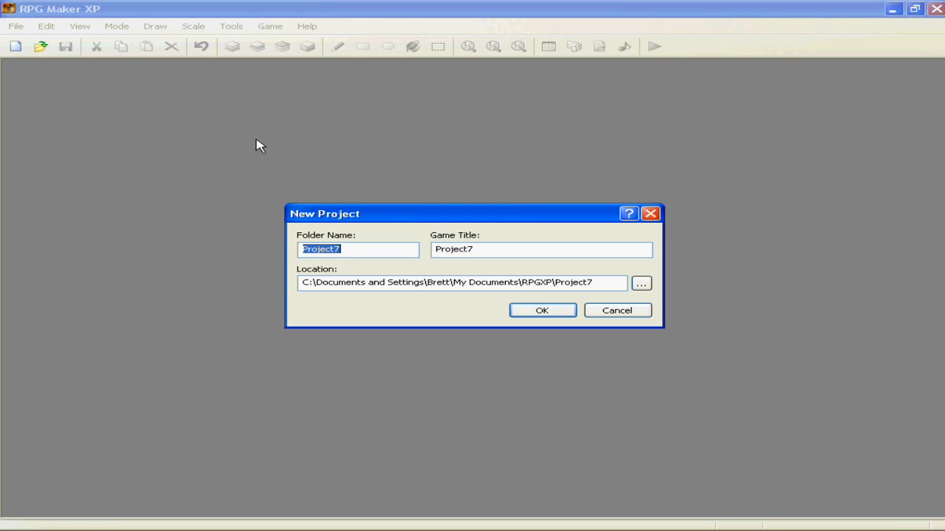
key(Tab)
text(wadbedead)
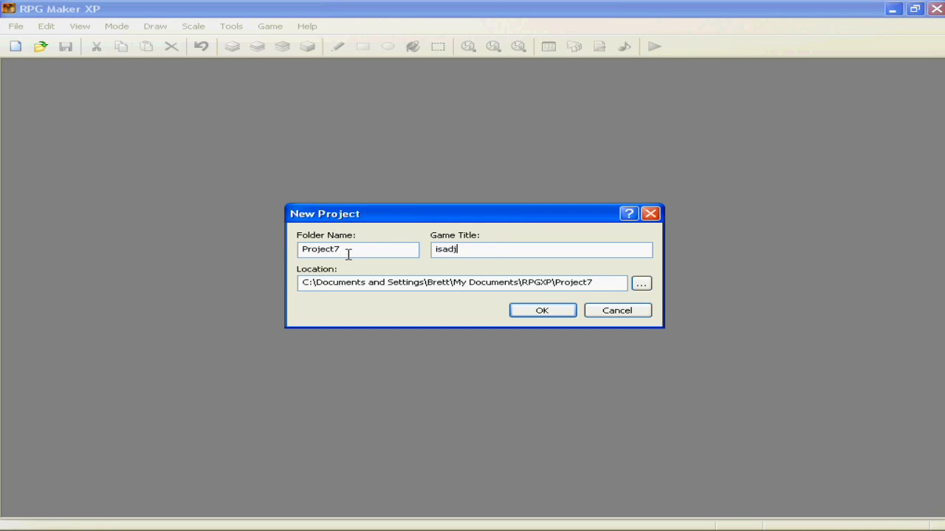
key(Return)
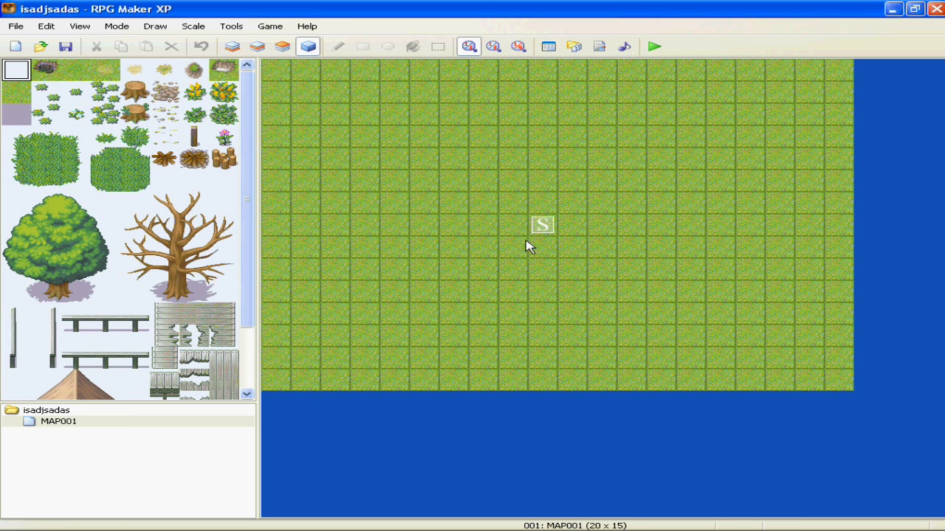
- Create an event at map tile 9,2 using the 002-Fighter02 character sprite
double_click(543, 118)
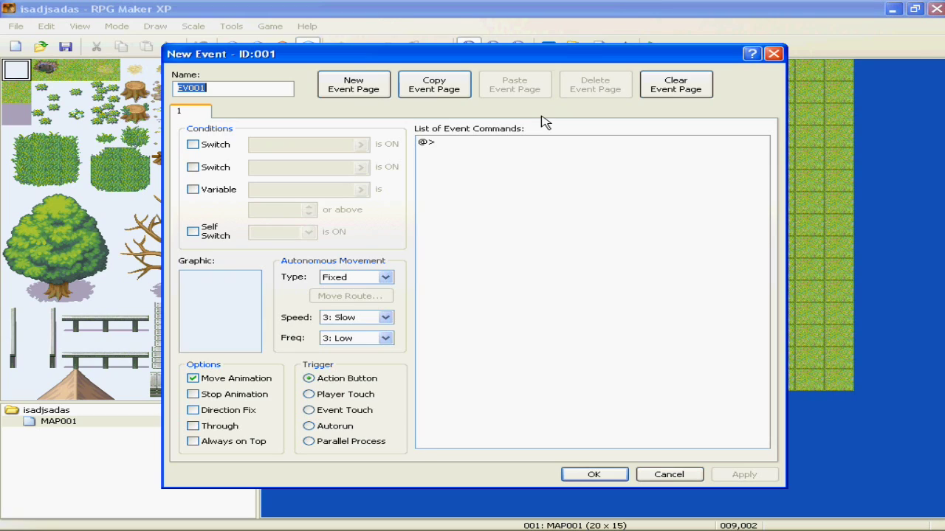
mouse_move(476, 66)
mouse_down()
mouse_move(614, 232)
mouse_move(504, 104)
mouse_move(492, 68)
mouse_up()
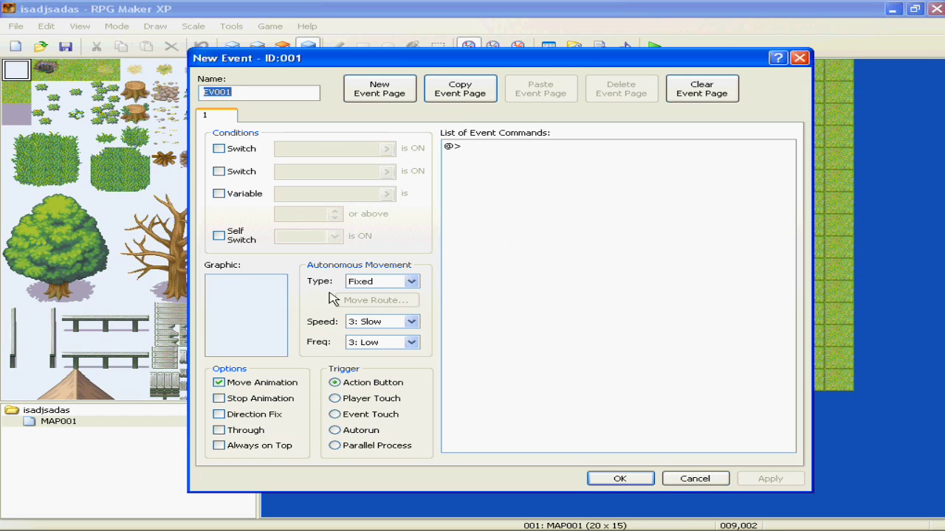
double_click(264, 313)
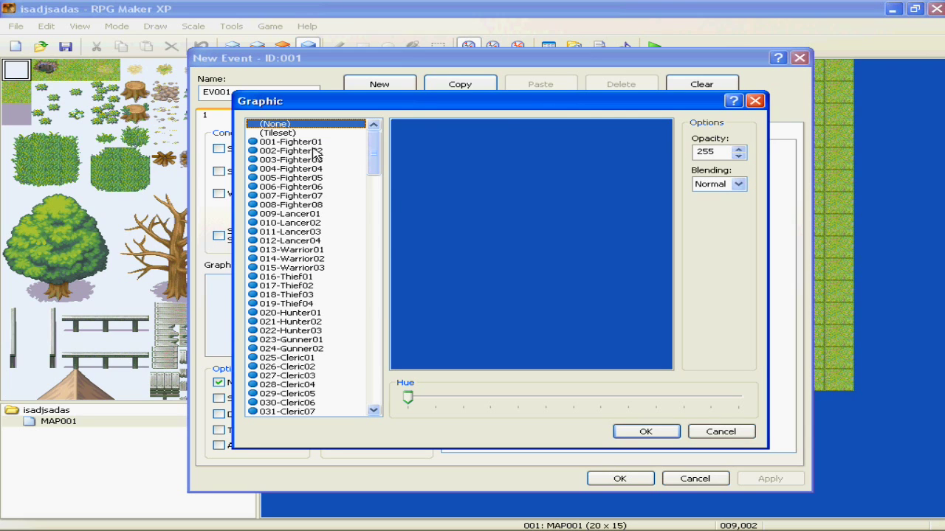
click(319, 152)
click(645, 431)
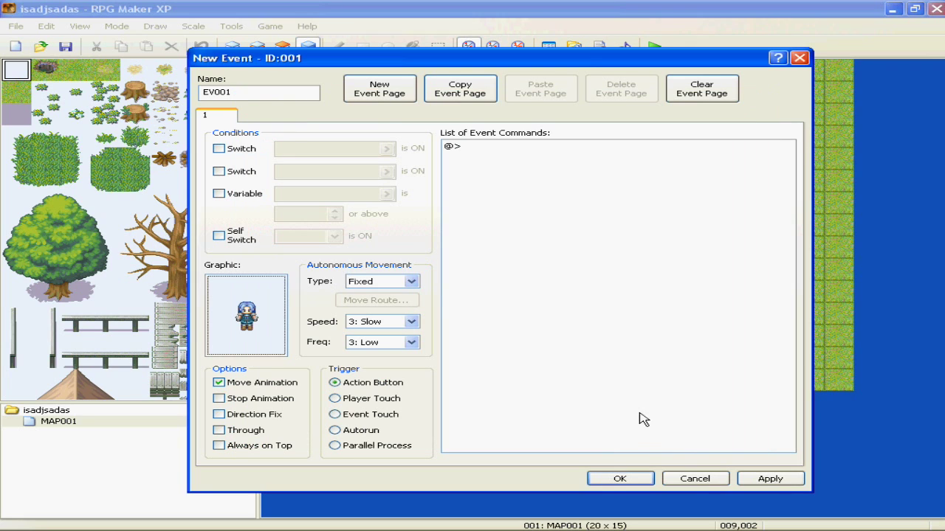
- Give the event a Show Text command saying "This is a tutorial." and save it
double_click(483, 148)
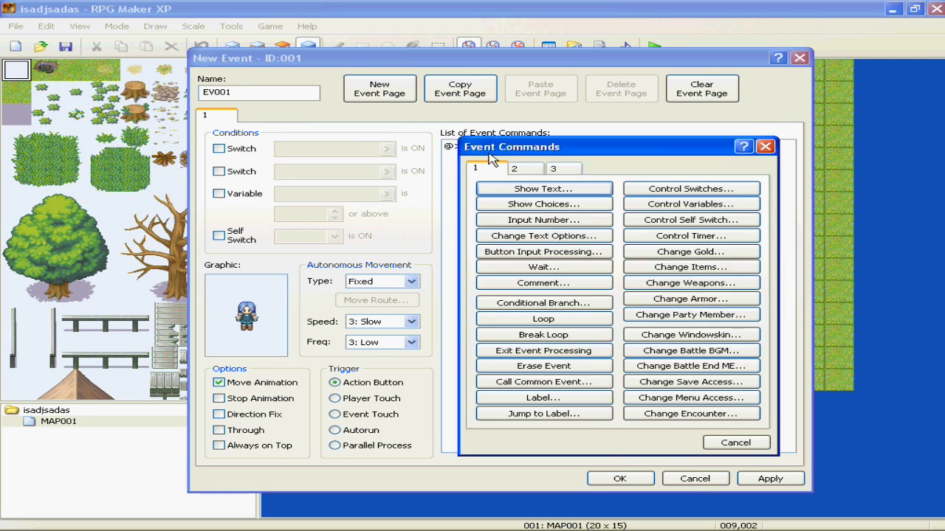
click(515, 191)
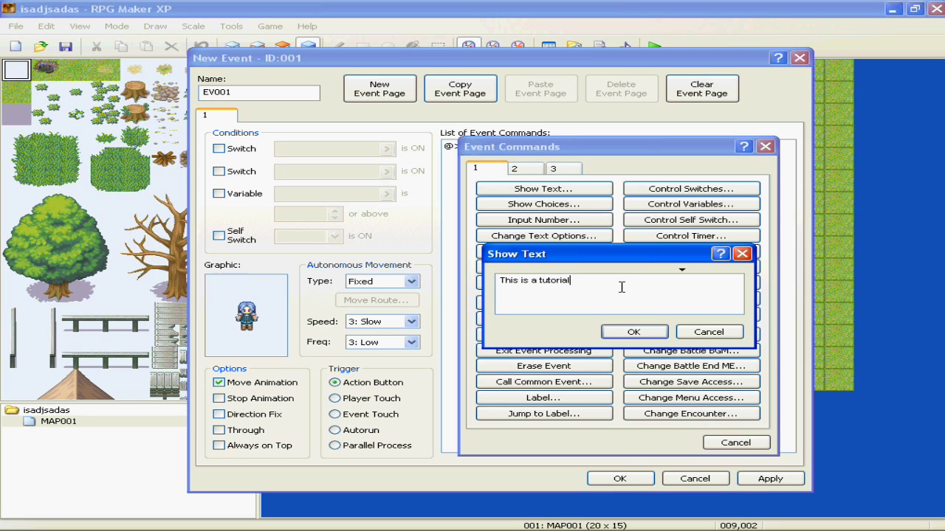
click(613, 333)
click(768, 479)
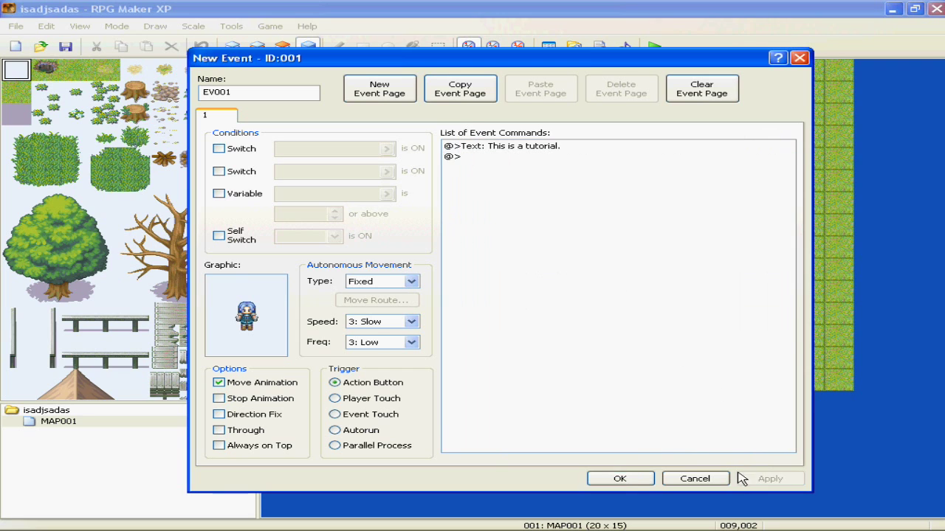
click(618, 479)
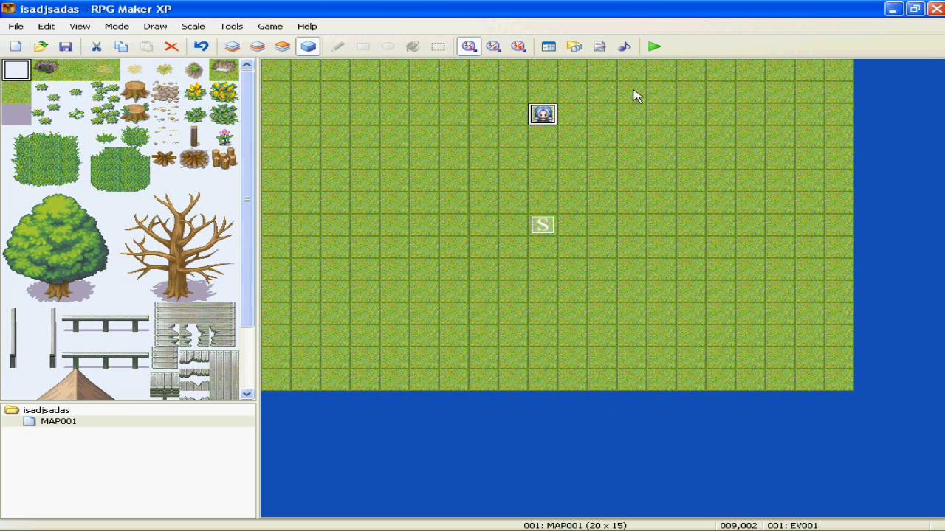
- Save the project and start a New Game playtest
click(654, 49)
click(418, 292)
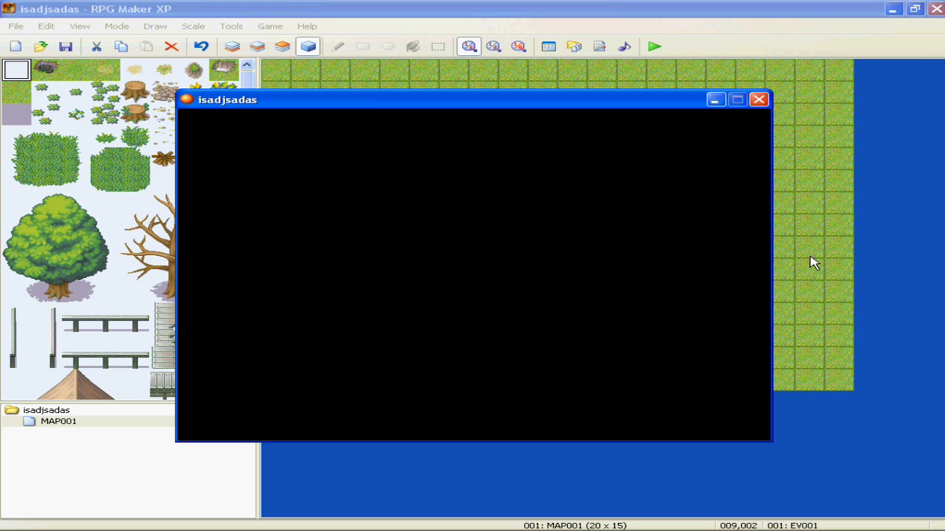
key(Return)
- Talk to the NPC from several sides to see "This is a tutorial.", then close the game
key(Up)
key(Return)
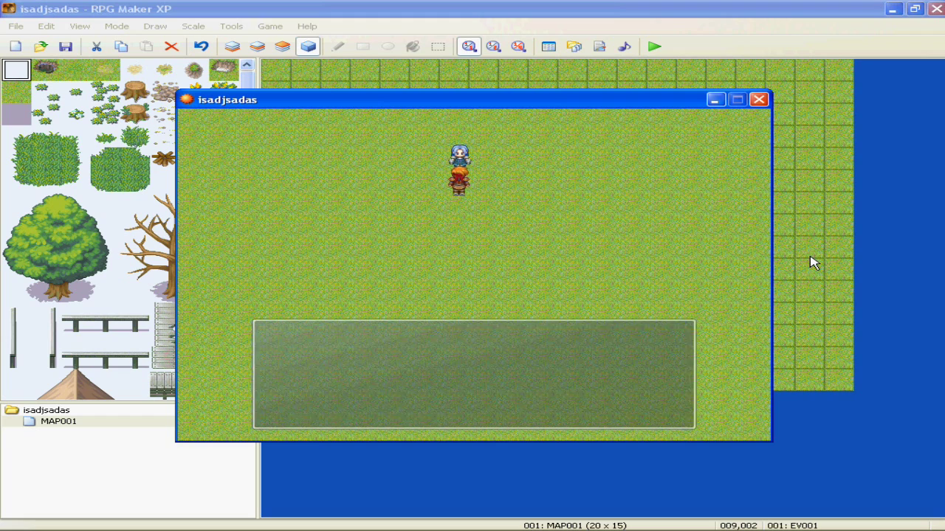
key(Left)
key(Up)
key(Right)
key(Return)
key(Up)
key(Right)
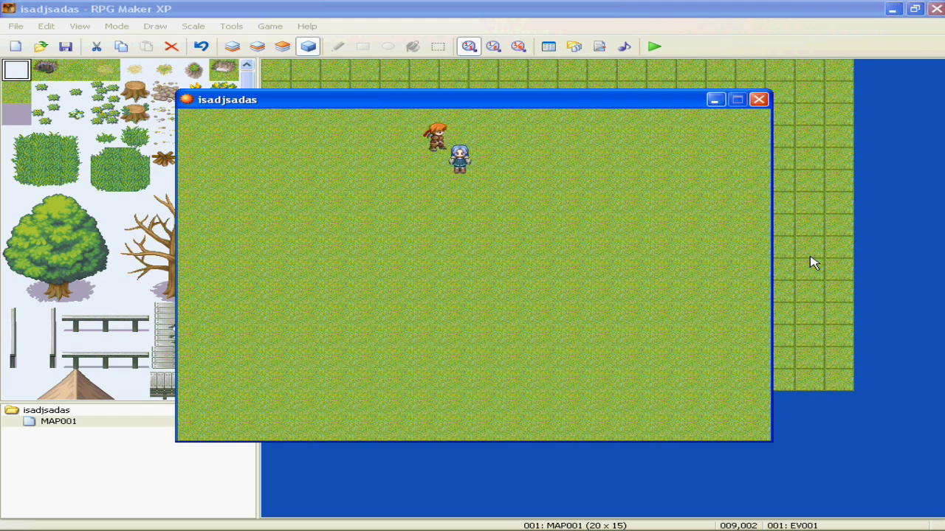
key(Down)
key(Return)
key(Return)
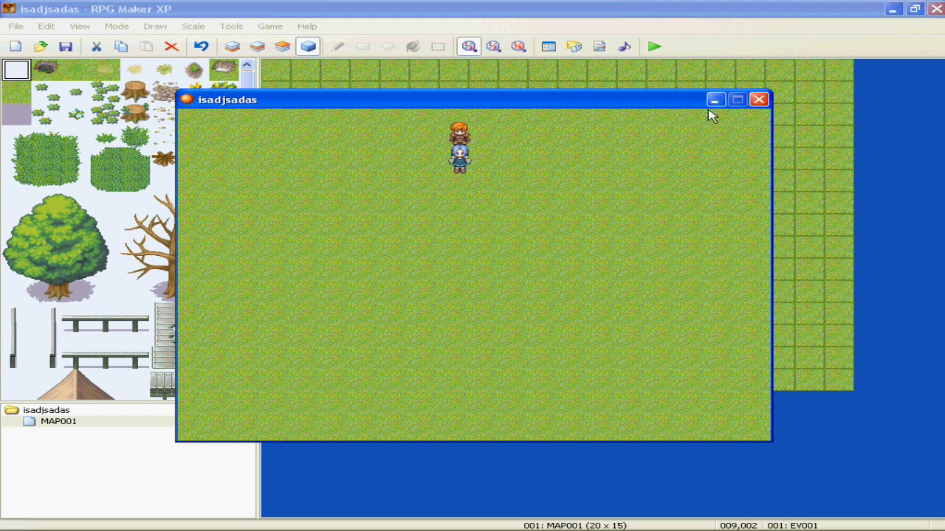
click(757, 101)
- Add a second page to EV001 conditioned on switch 0001, renamed 'guytalks'
right_click(547, 125)
click(564, 130)
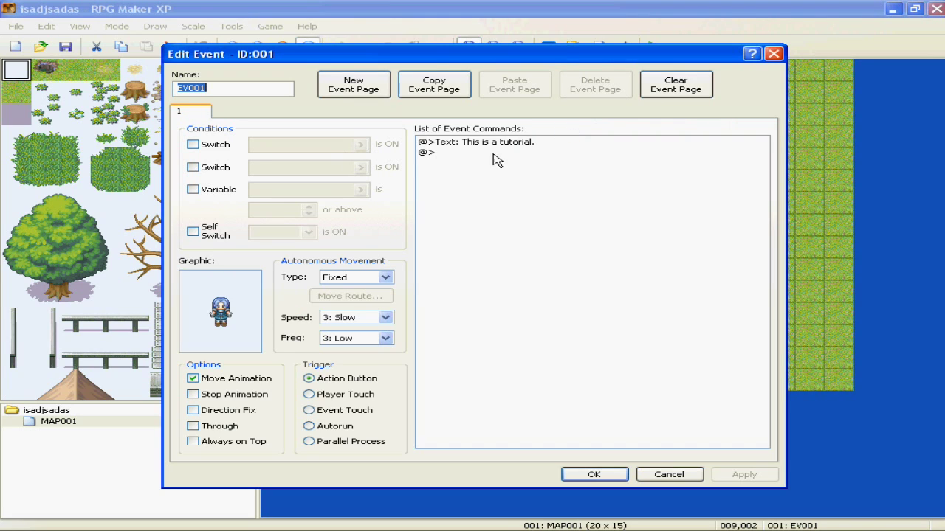
click(363, 99)
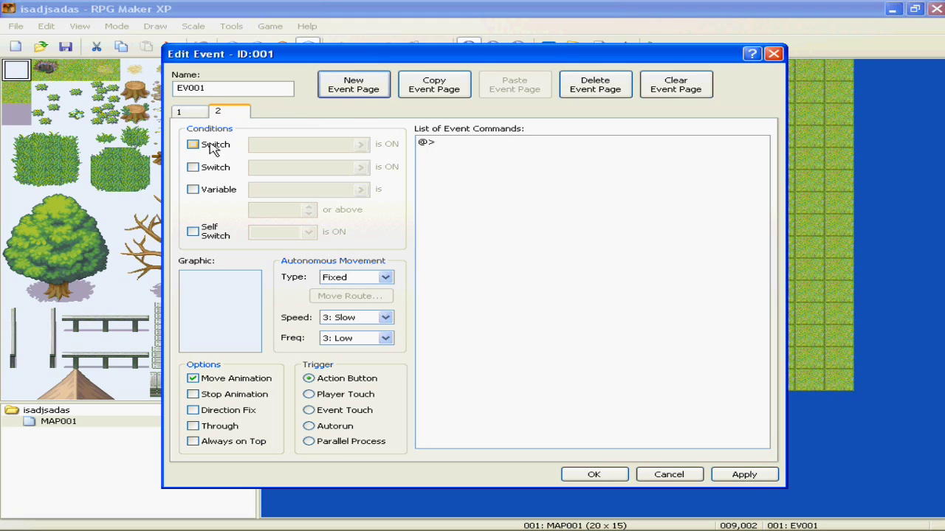
click(193, 145)
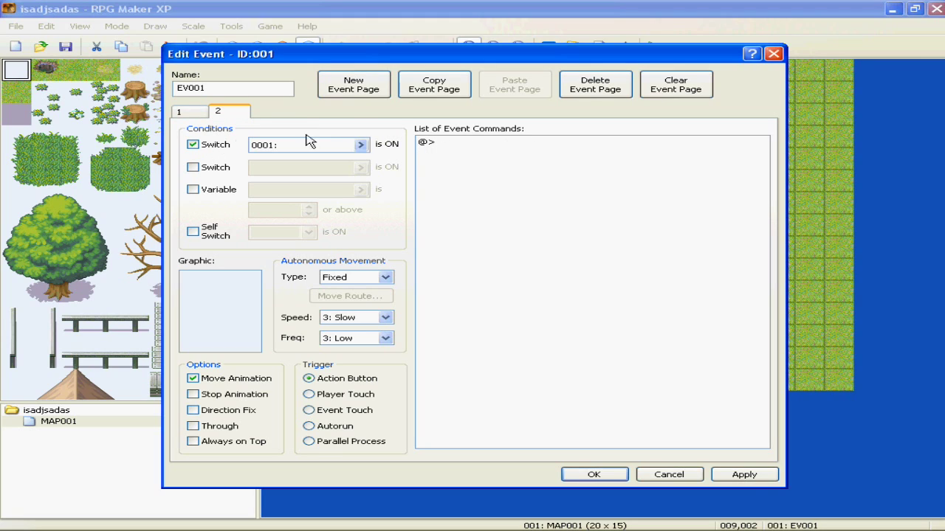
click(361, 146)
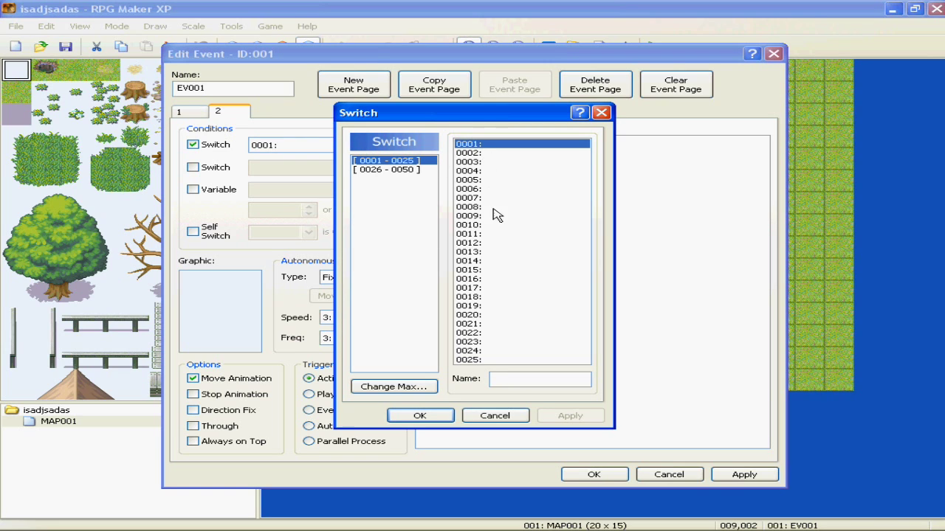
click(532, 380)
text(guytalks)
click(579, 416)
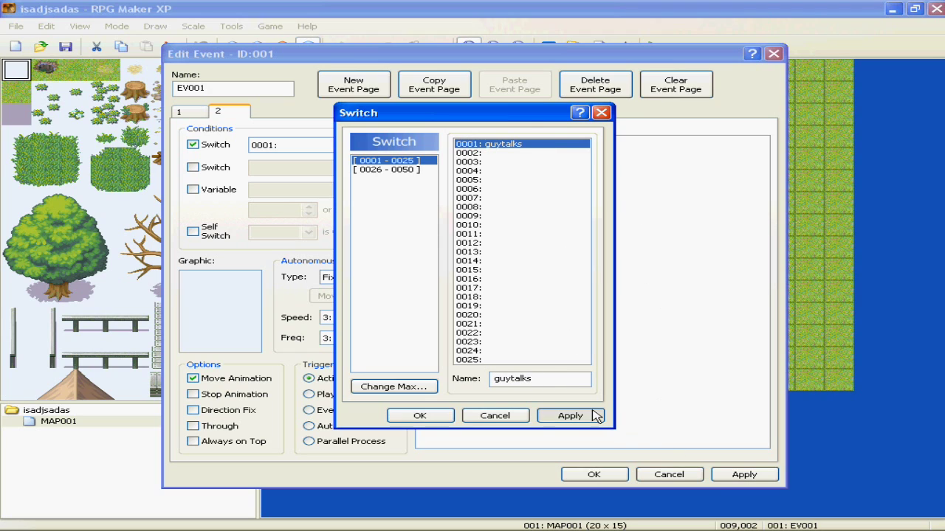
click(419, 415)
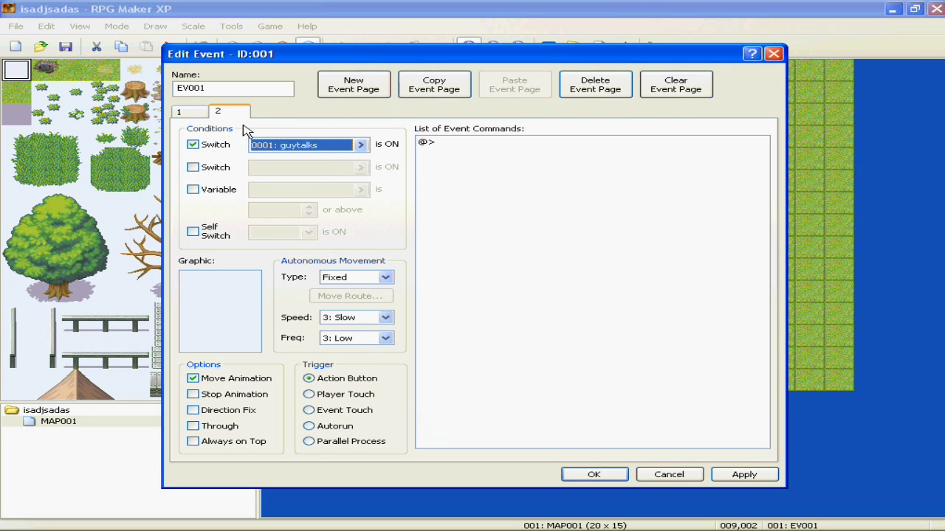
- Add the message "This is still a tutorial." to page 2 and apply
click(452, 148)
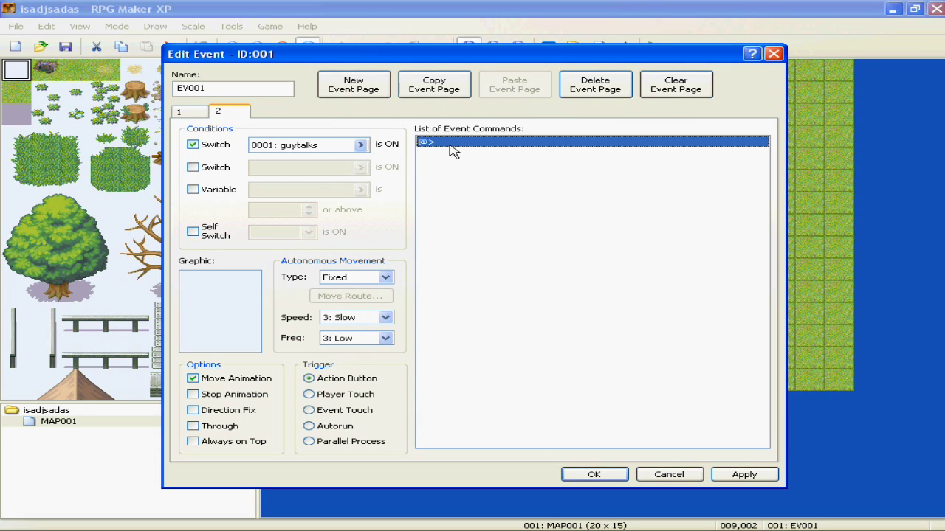
double_click(452, 149)
click(496, 185)
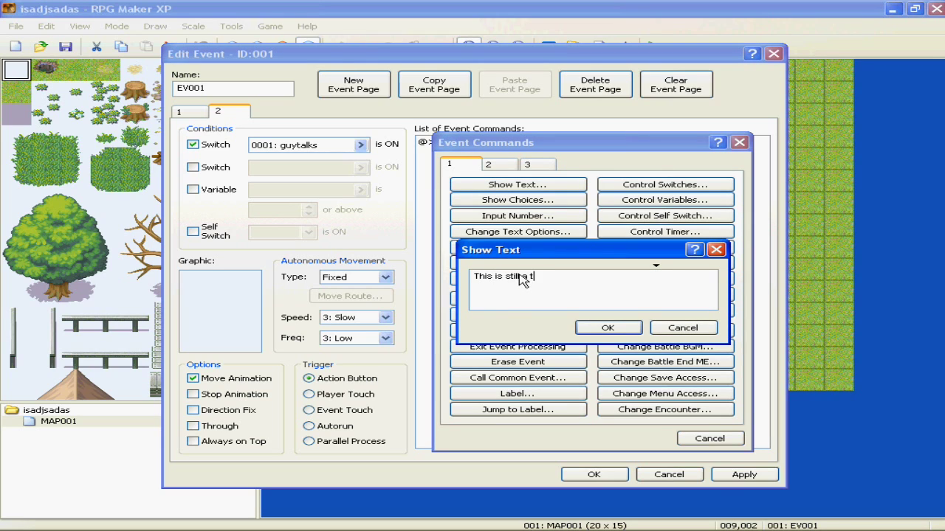
click(610, 327)
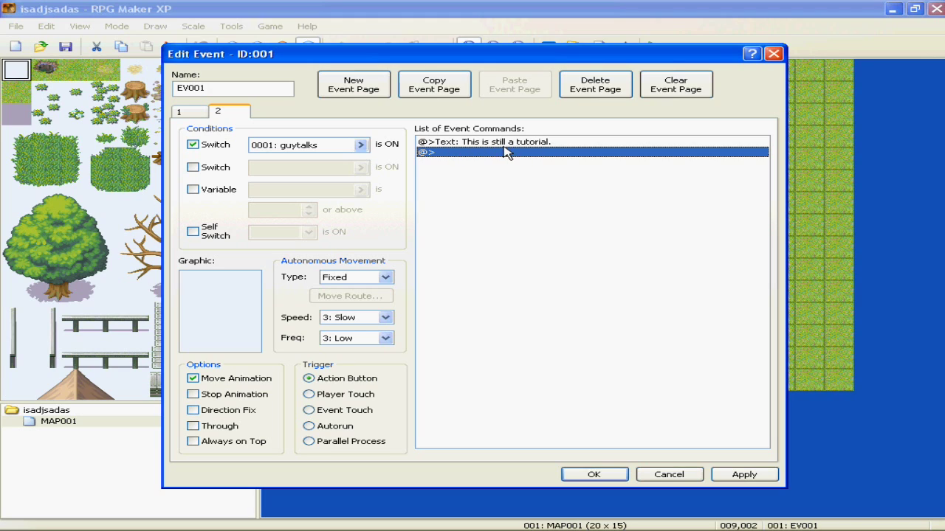
click(753, 475)
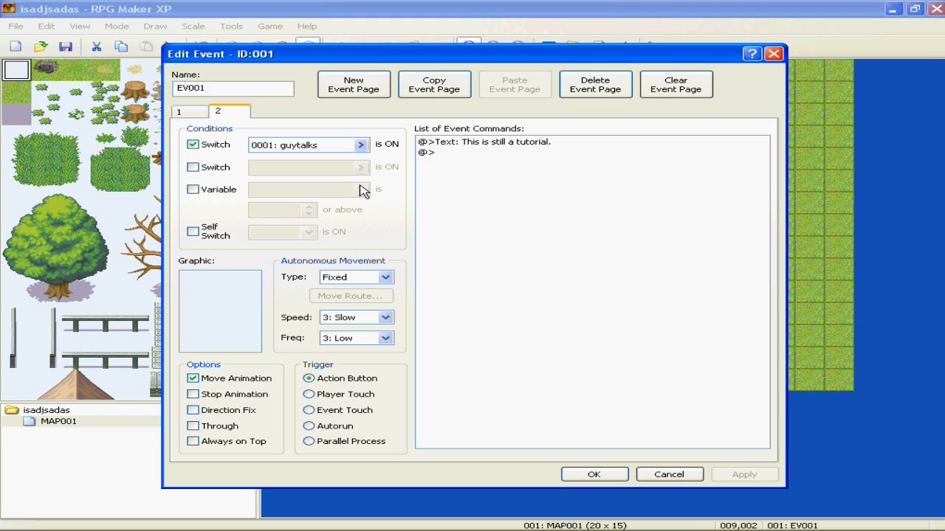
- On page 1, add a Control Switches command turning 0001 guytalks ON after the message
click(198, 115)
click(218, 114)
click(185, 117)
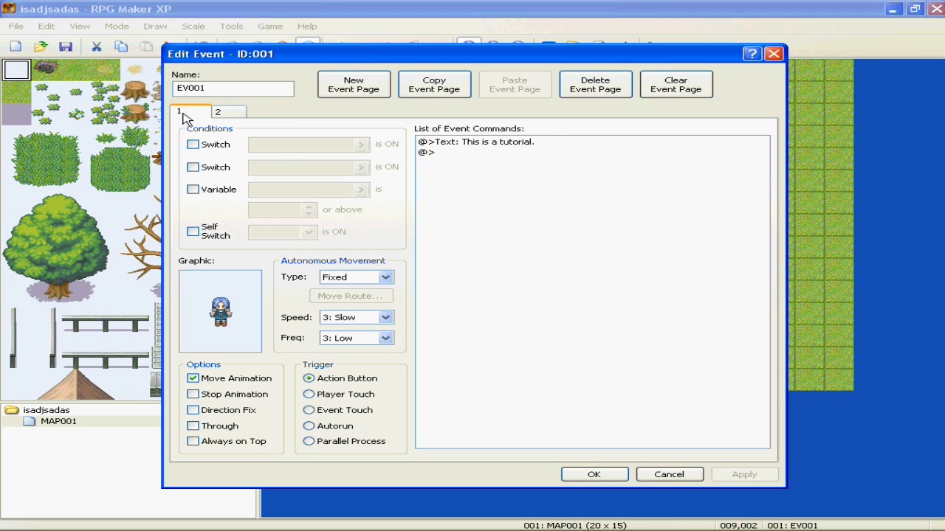
double_click(458, 153)
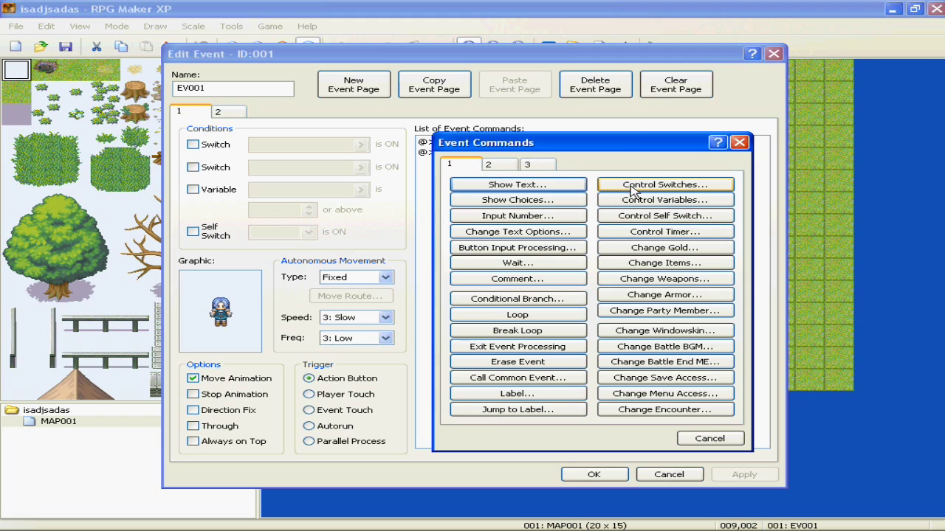
click(640, 191)
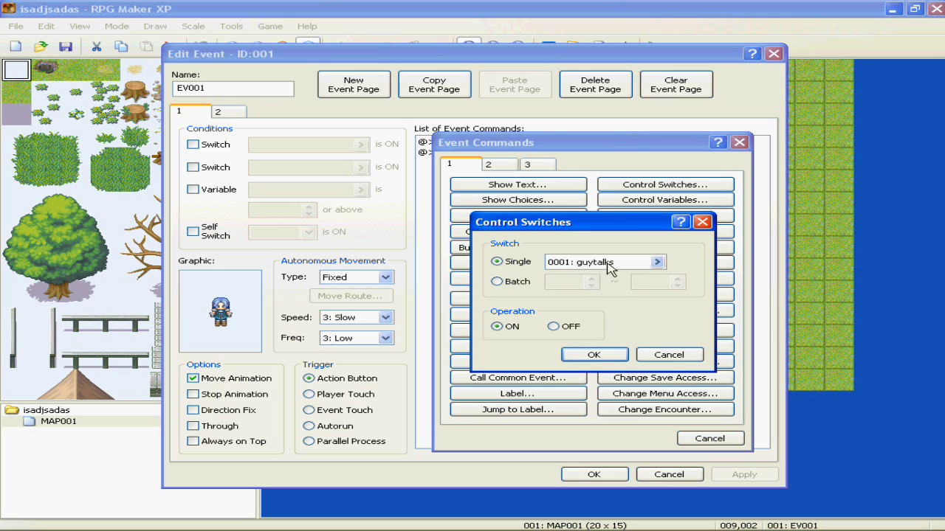
click(517, 327)
click(607, 353)
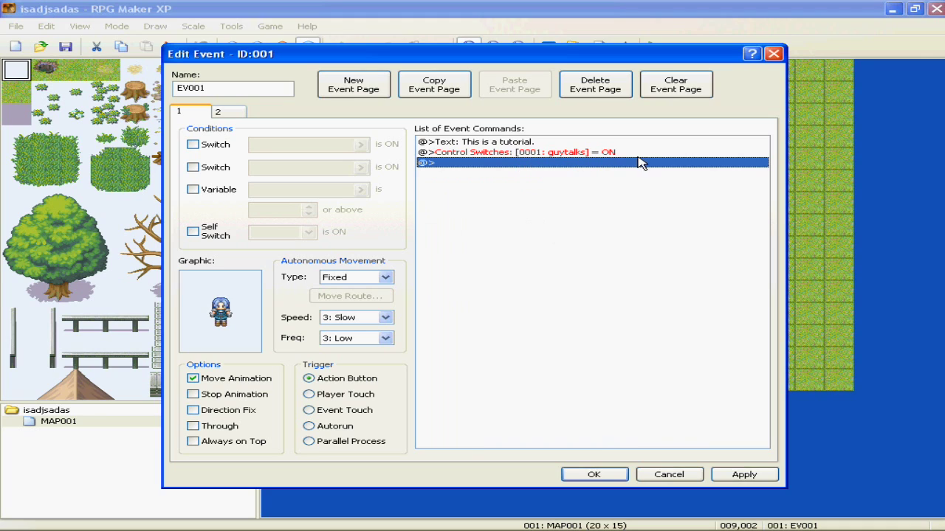
- Close the event editor and launch a playtest
click(222, 111)
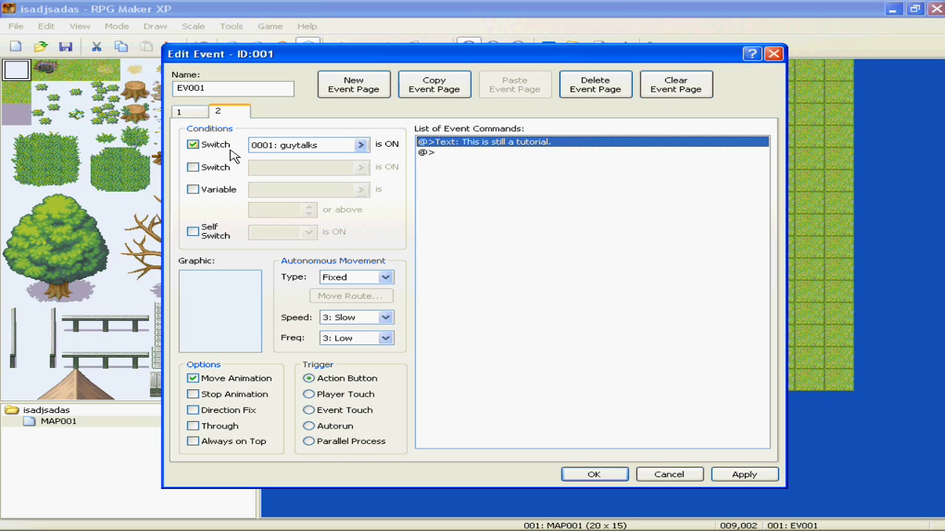
click(667, 475)
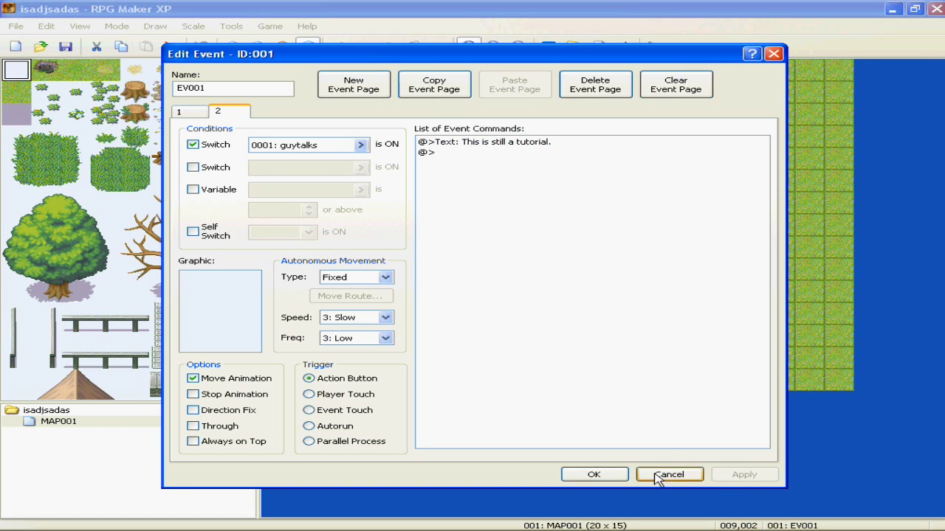
click(654, 46)
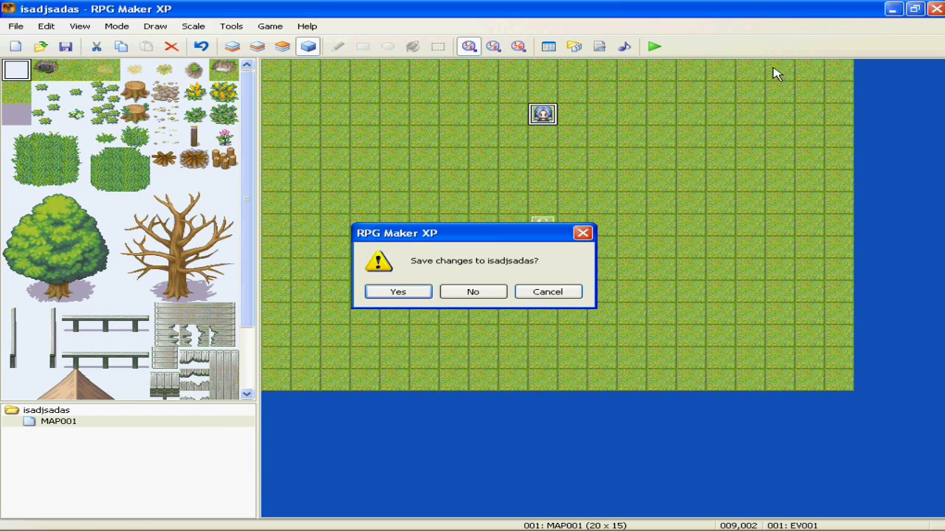
- Save, start a new game, talk to the NPC for "This is a tutorial.", then close the game
key(Return)
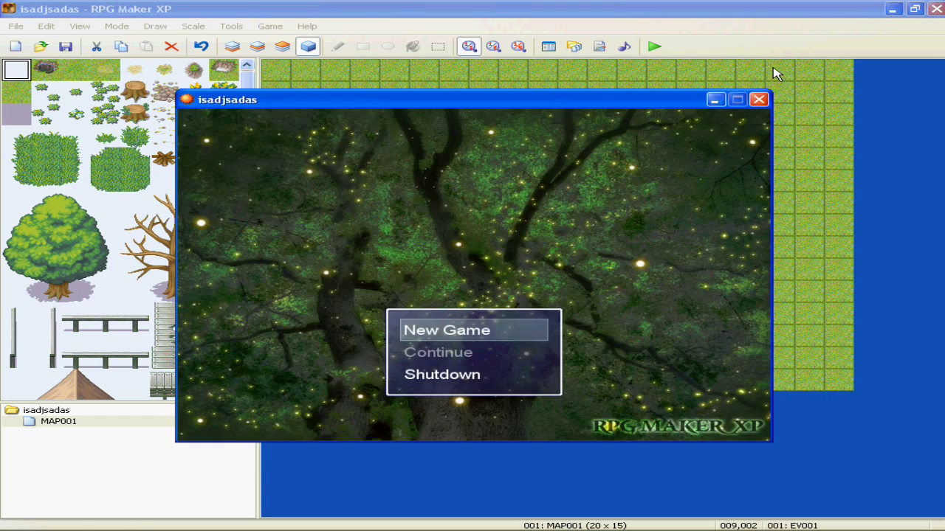
key(Return)
key(Up)
key(Return)
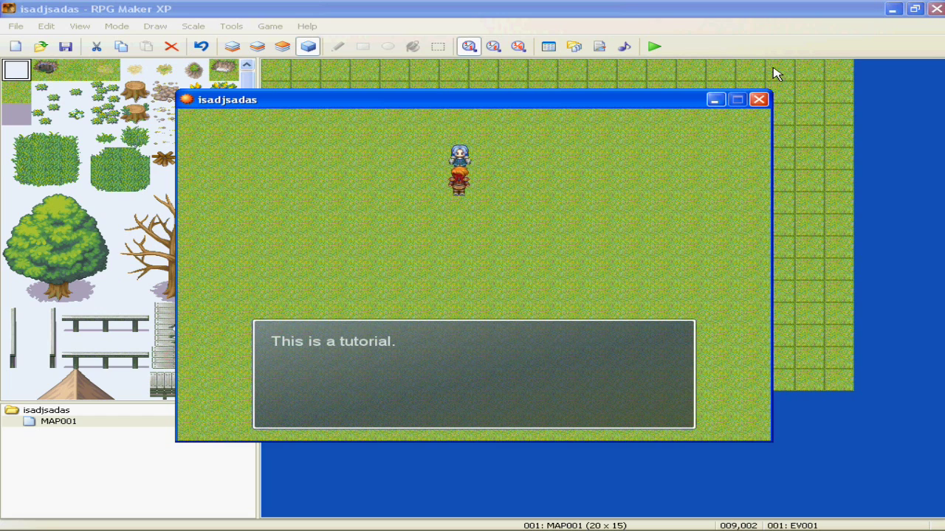
key(Return)
key(Right)
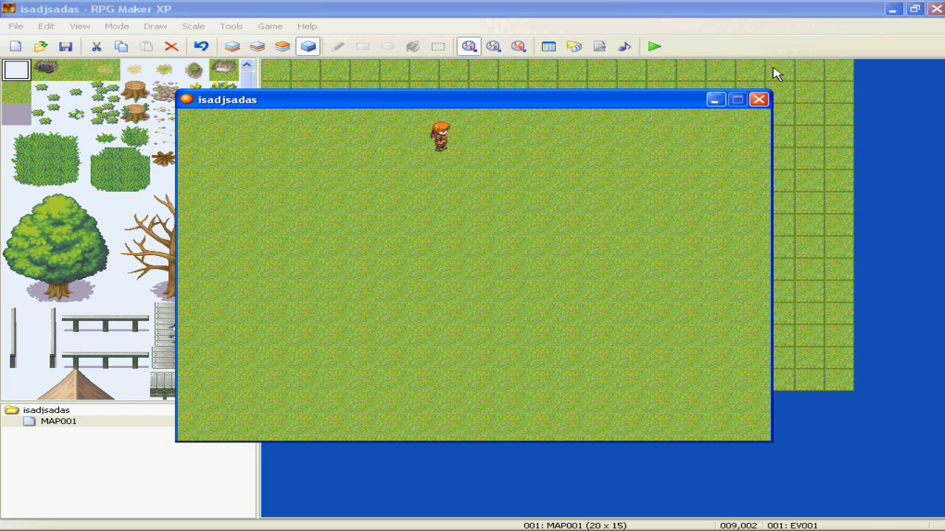
key(Left)
key(Left)
key(Down)
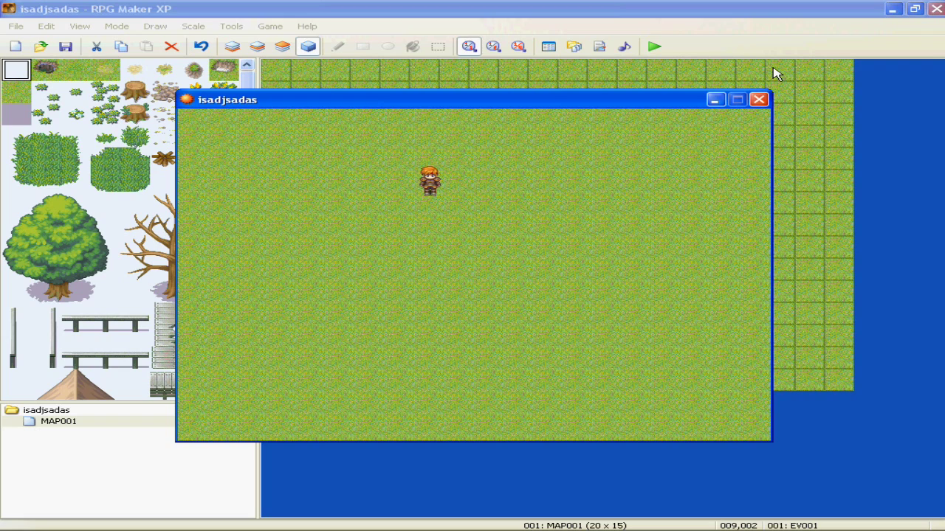
click(759, 99)
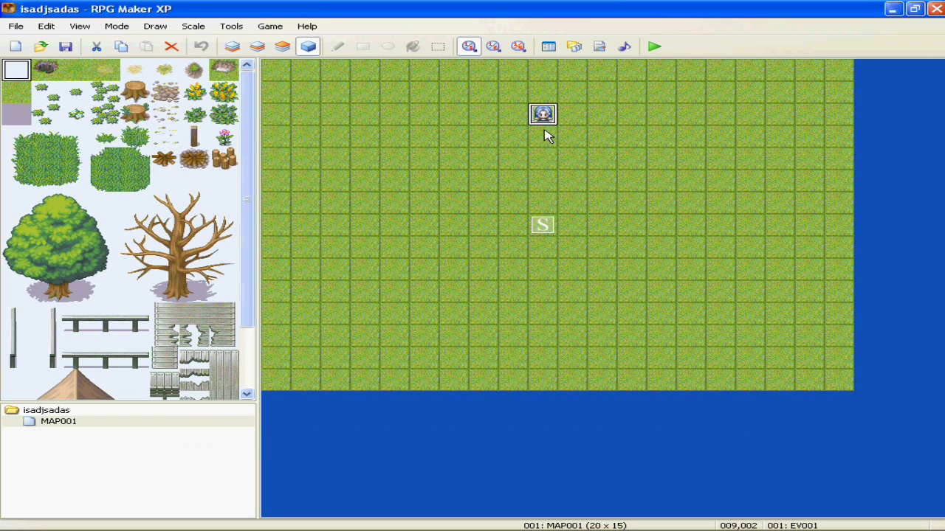
- Set EV001's page 2 graphic to the Fighter02 character sprite and close the editor
right_click(541, 121)
click(552, 127)
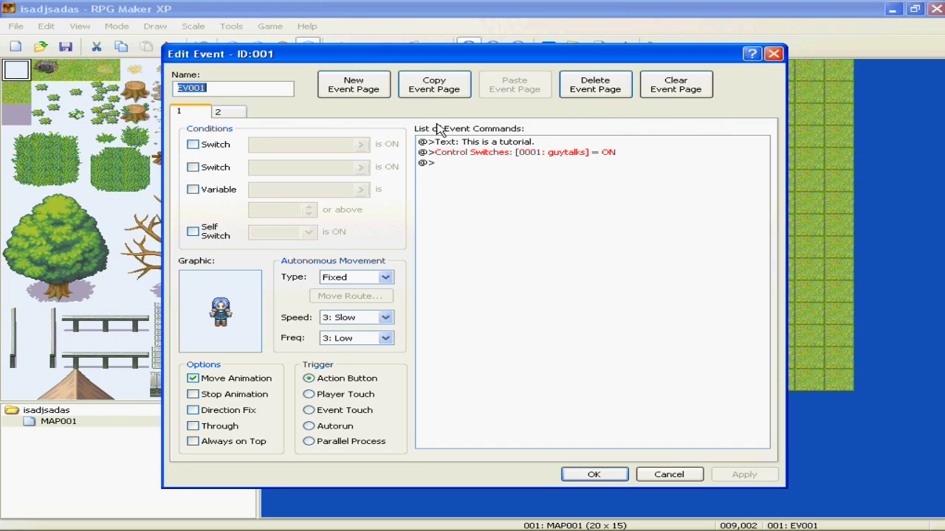
click(221, 112)
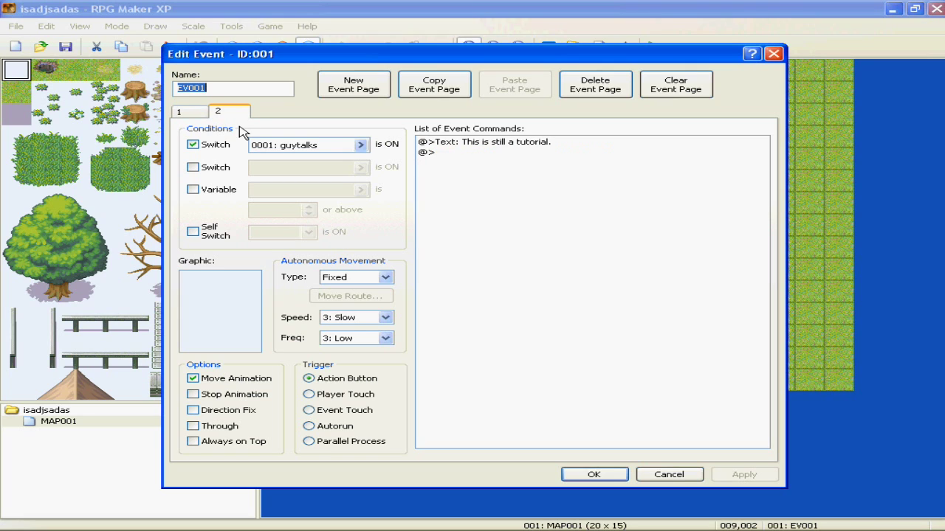
click(180, 111)
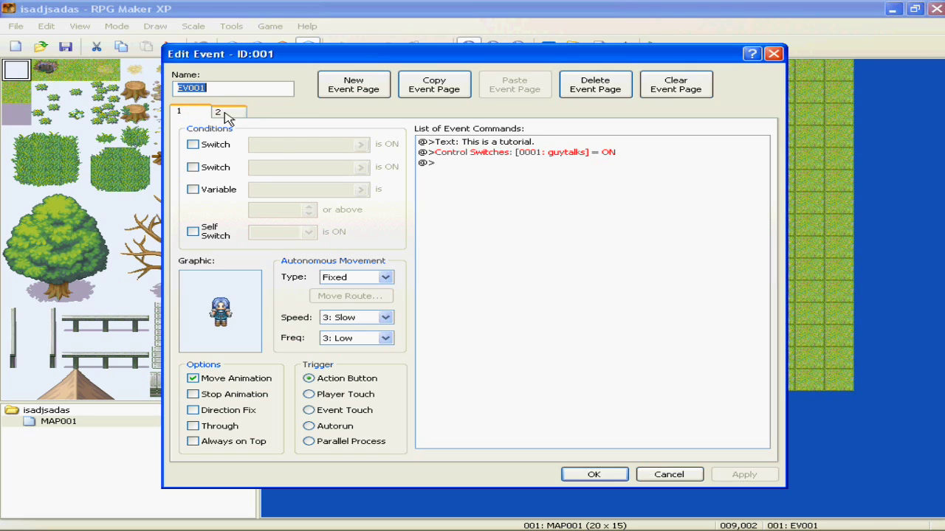
click(220, 112)
double_click(214, 287)
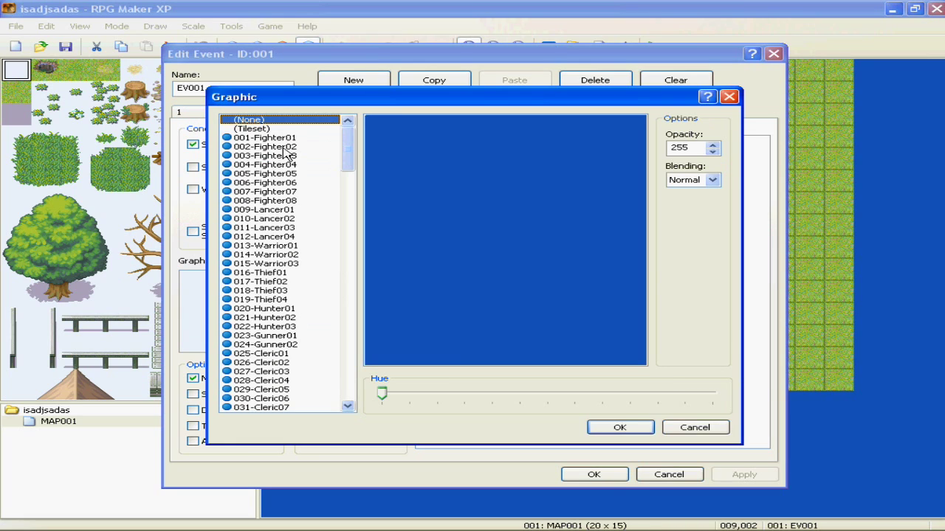
click(285, 153)
click(613, 428)
click(181, 113)
click(233, 114)
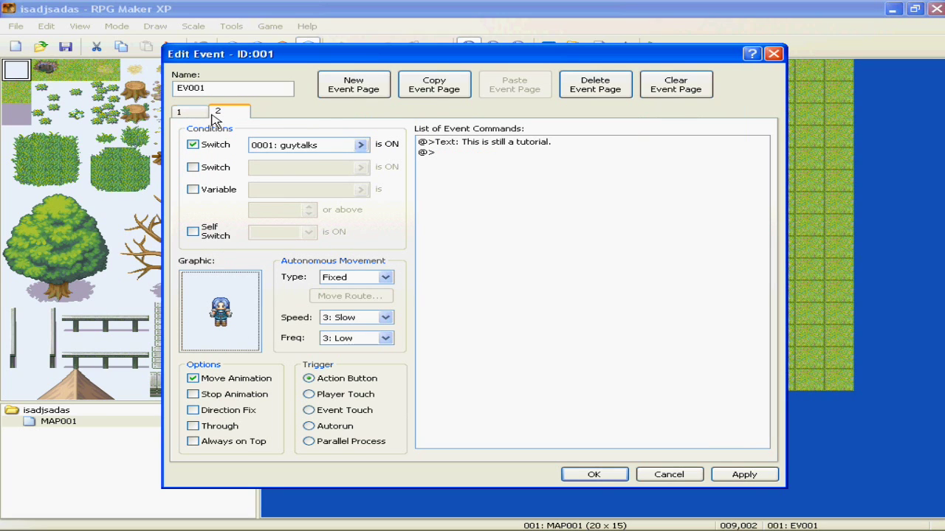
click(197, 116)
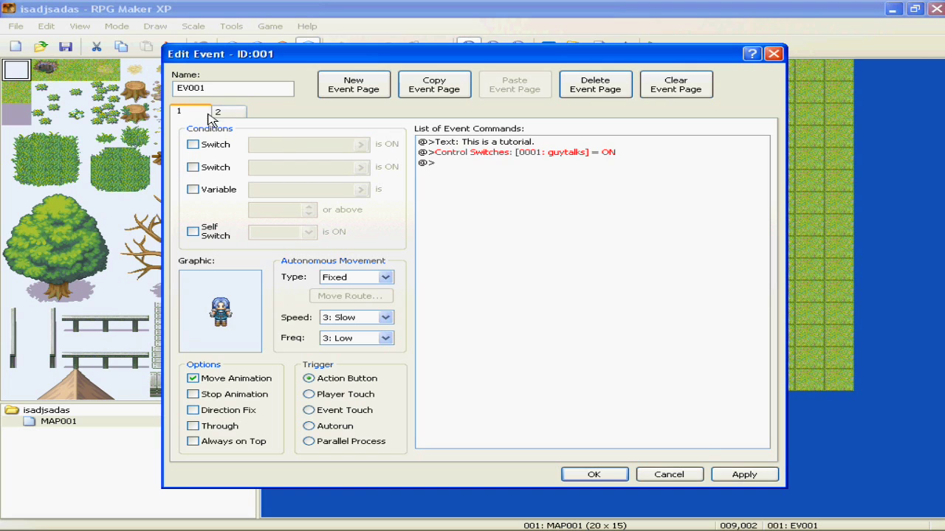
click(602, 474)
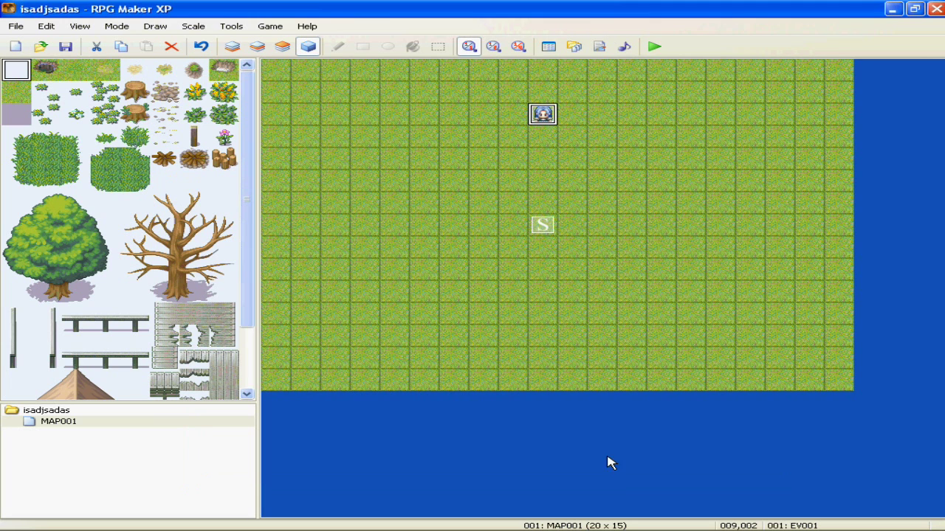
- Save the project and start a New Game playtest
click(653, 47)
key(Return)
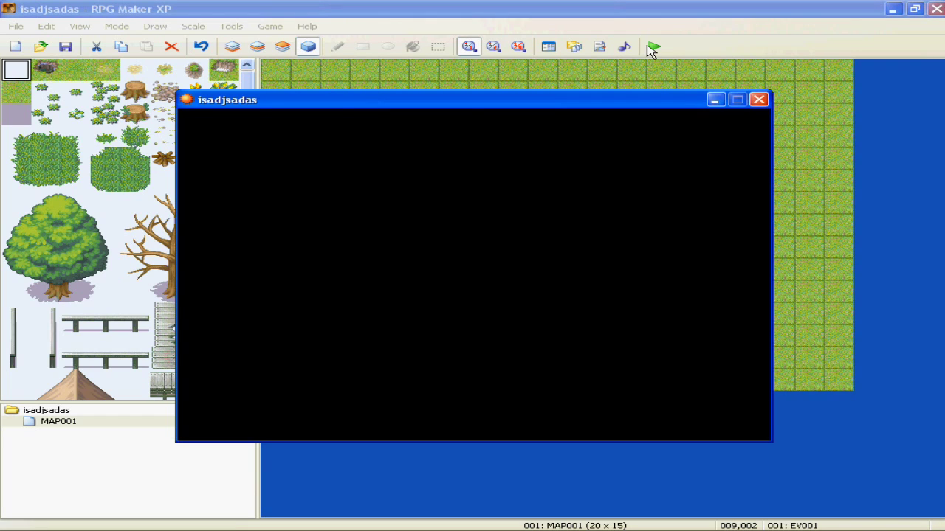
key(Return)
- Talk to the NPC twice for "This is a tutorial." then "This is still a tutorial.", and close the game
key(Up)
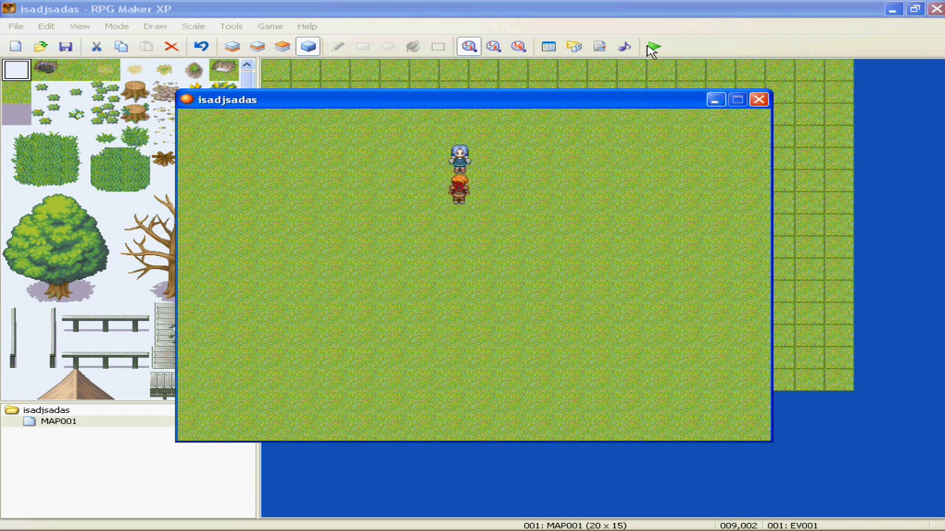
key(Up)
key(Return)
key(Return)
key(Right)
key(Right)
key(Up)
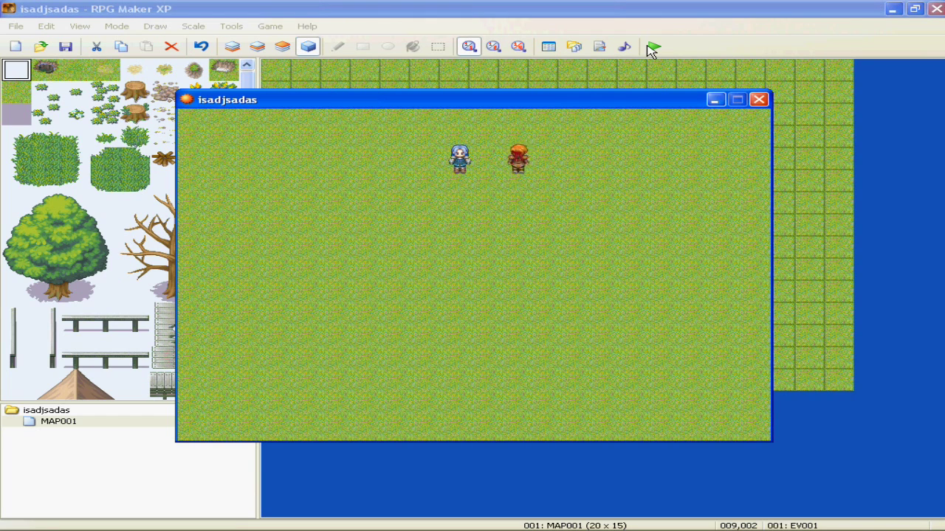
key(Left)
key(Return)
key(Return)
key(Down)
key(Left)
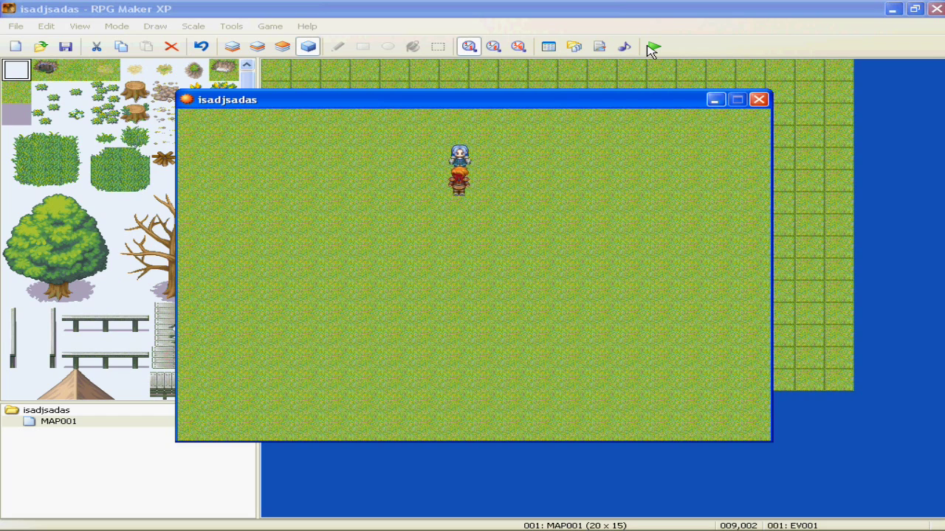
key(Return)
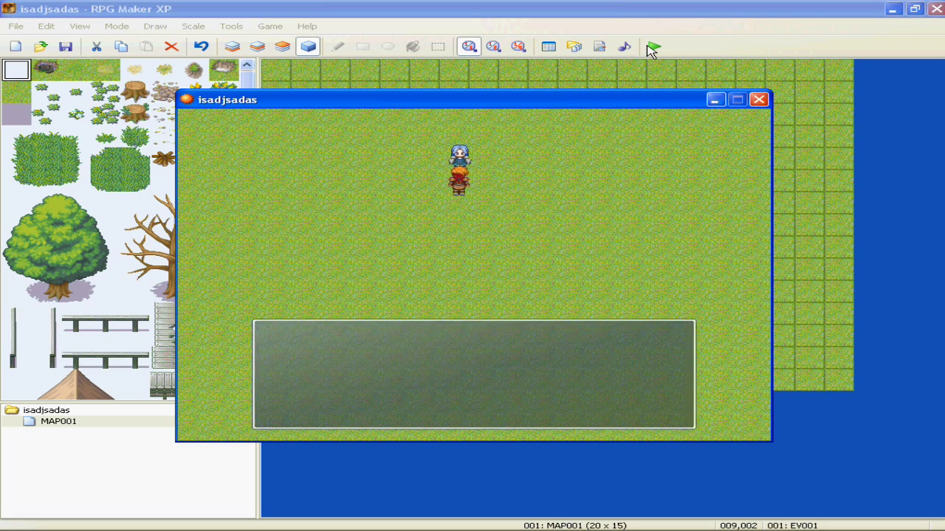
key(Return)
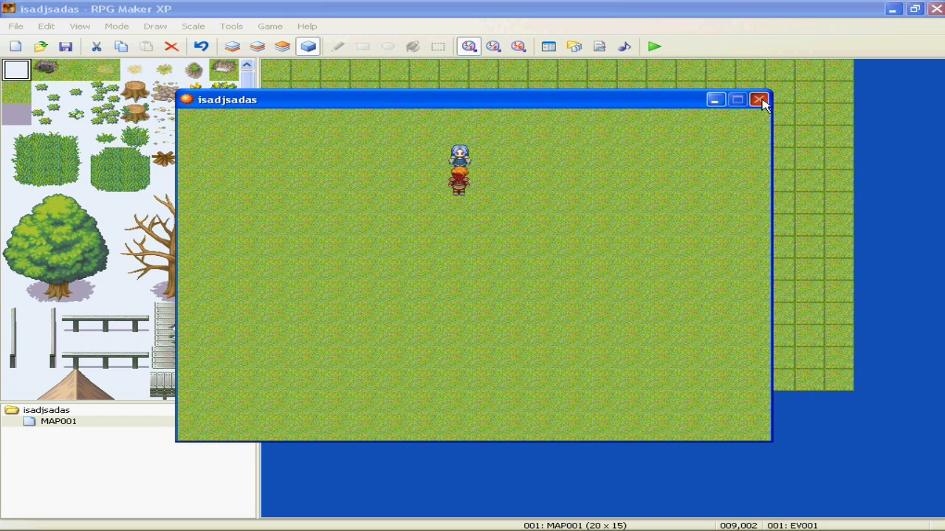
click(759, 99)
- Insert a Control Switches command on page 2 turning 0001 guytalks OFF
right_click(546, 115)
click(568, 126)
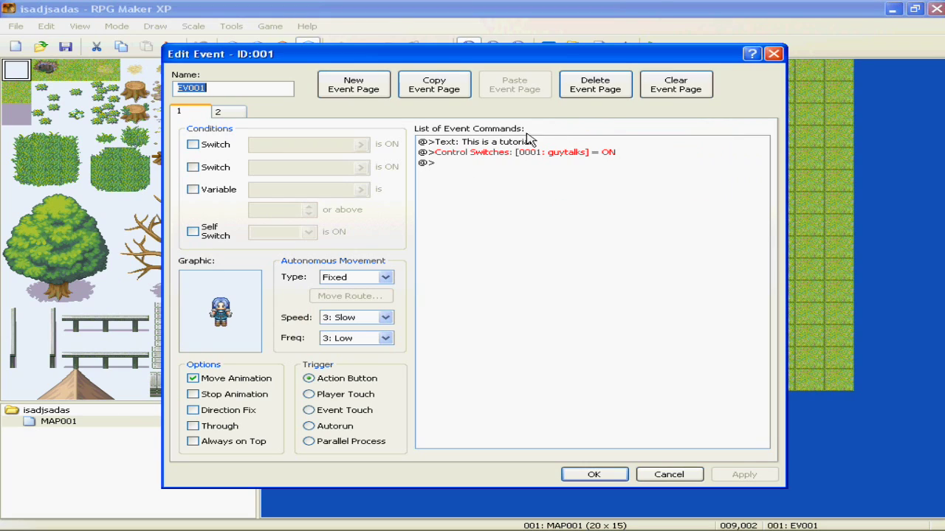
click(221, 112)
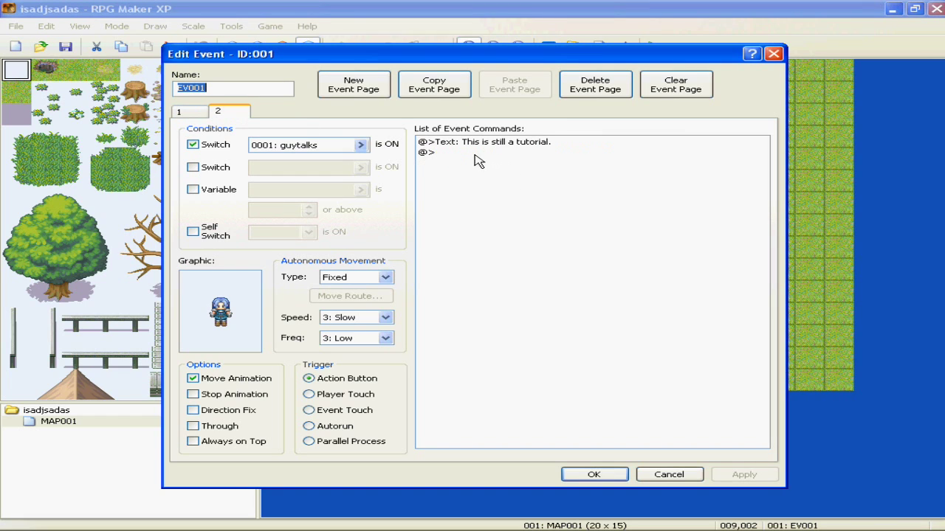
click(477, 155)
right_click(477, 155)
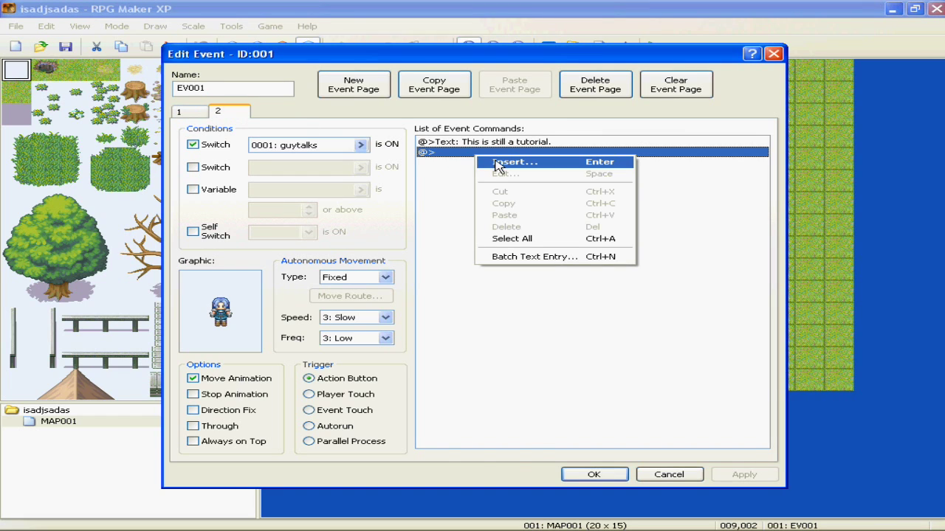
click(513, 161)
click(654, 188)
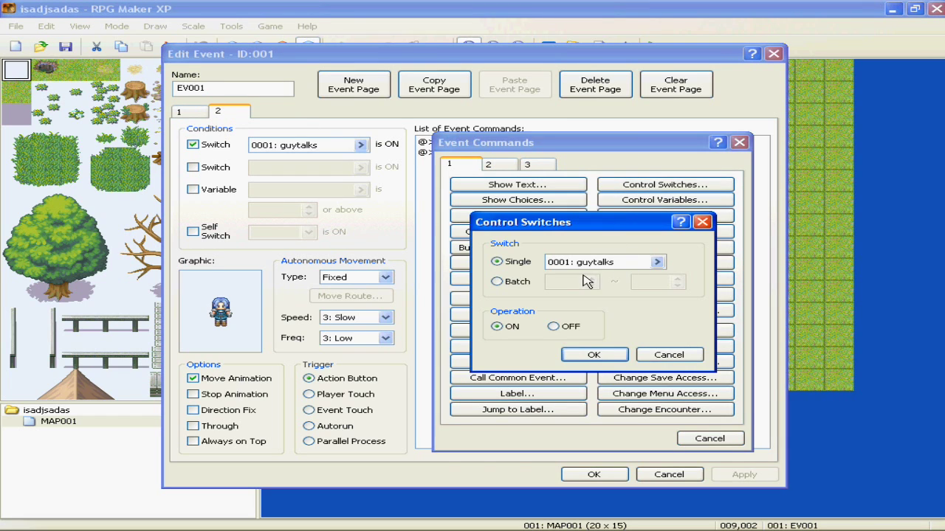
click(553, 326)
click(595, 355)
- Apply and close the event editor, then launch a playtest
click(745, 475)
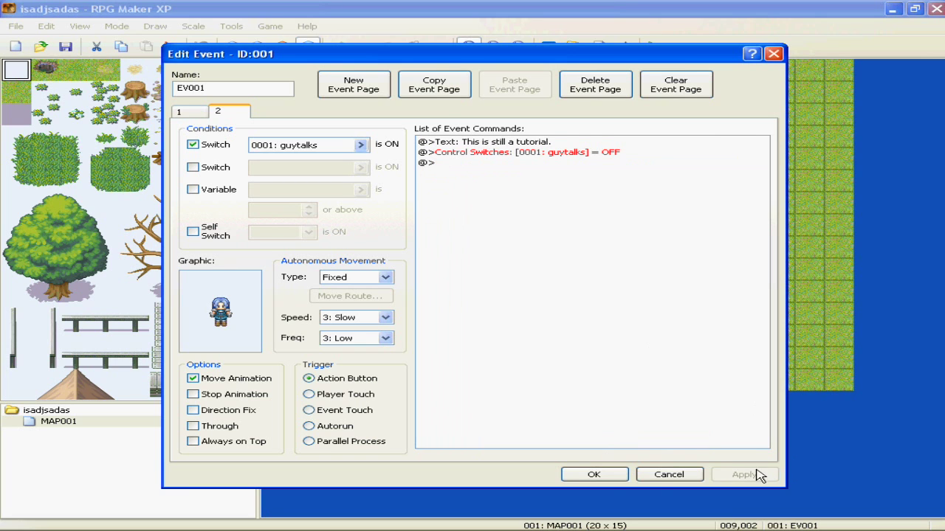
click(594, 474)
click(654, 46)
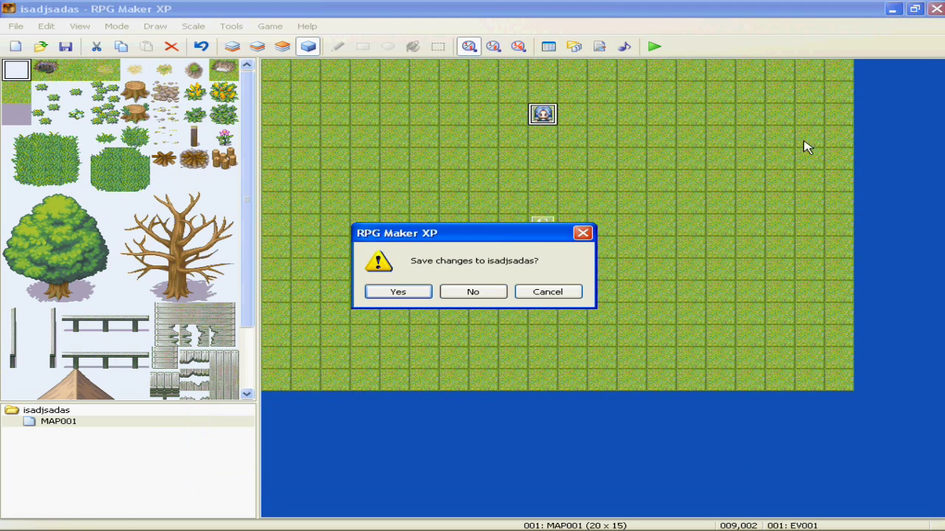
- Save, playtest a new game through both NPC lines ending 'This is still a tutorial.', then close it
key(Return)
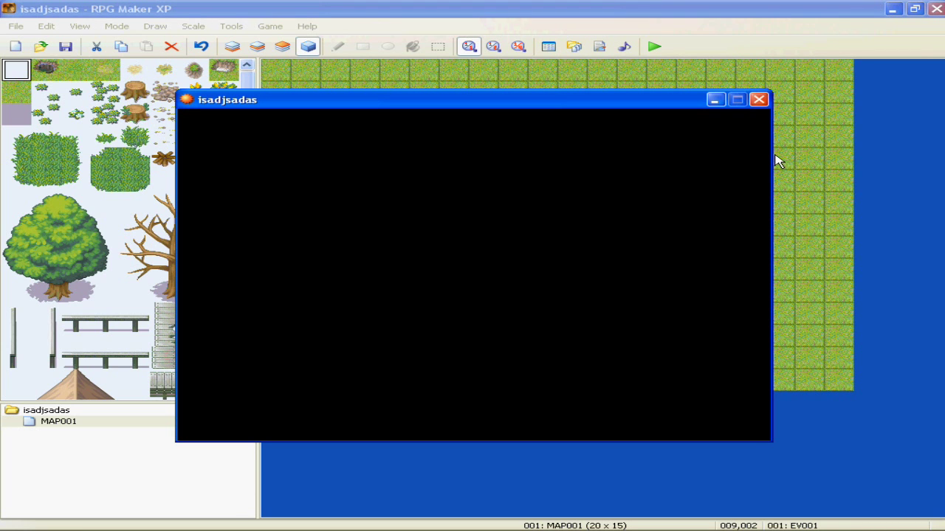
key(Return)
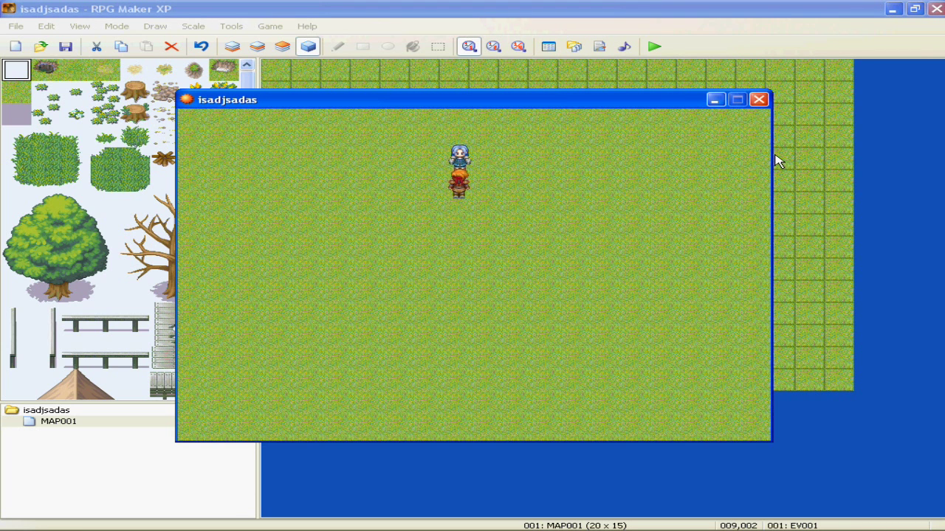
key(Up)
key(Return)
key(Return)
key(Return)
key(Return)
key(Return)
click(759, 101)
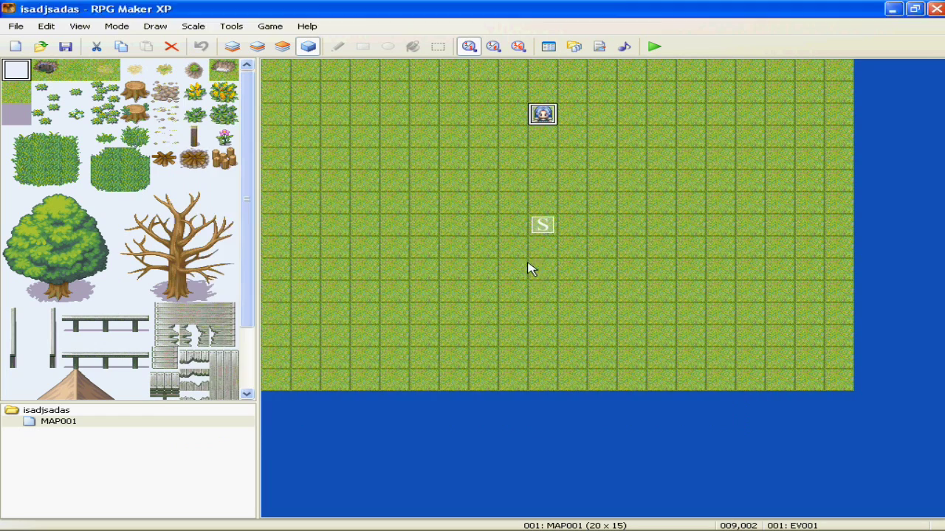
right_click(547, 126)
click(564, 130)
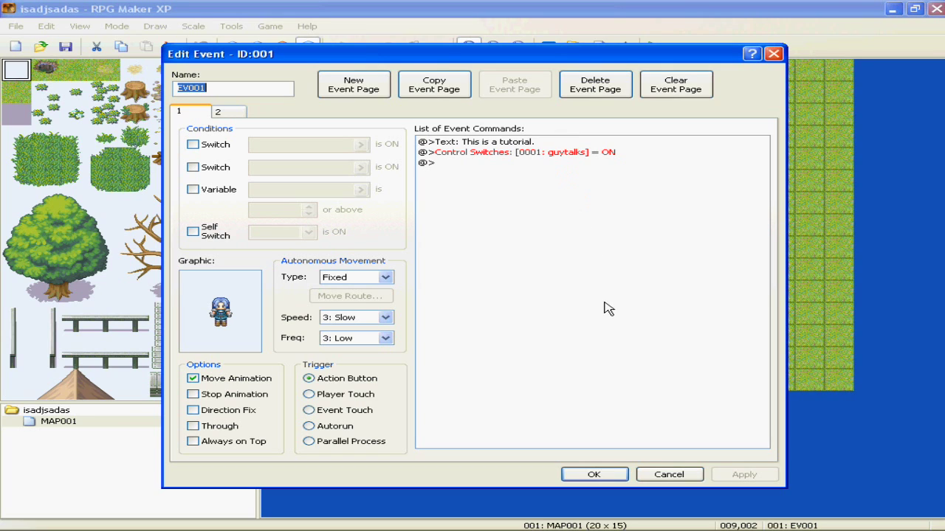
click(669, 475)
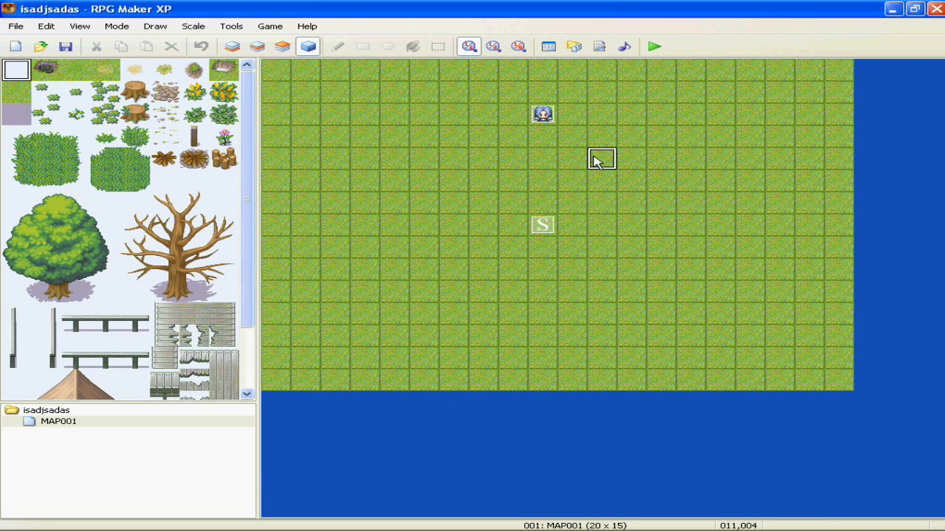
click(574, 118)
click(543, 114)
double_click(542, 116)
click(668, 475)
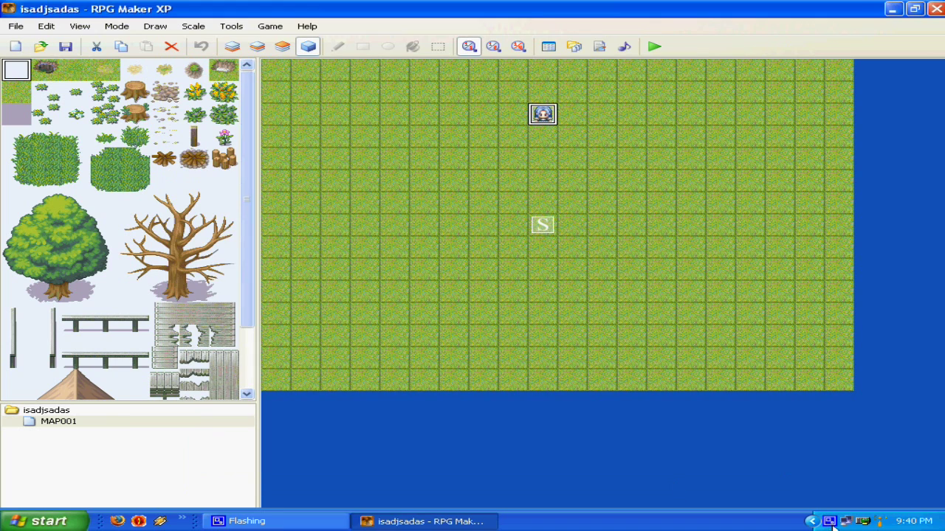
click(830, 522)
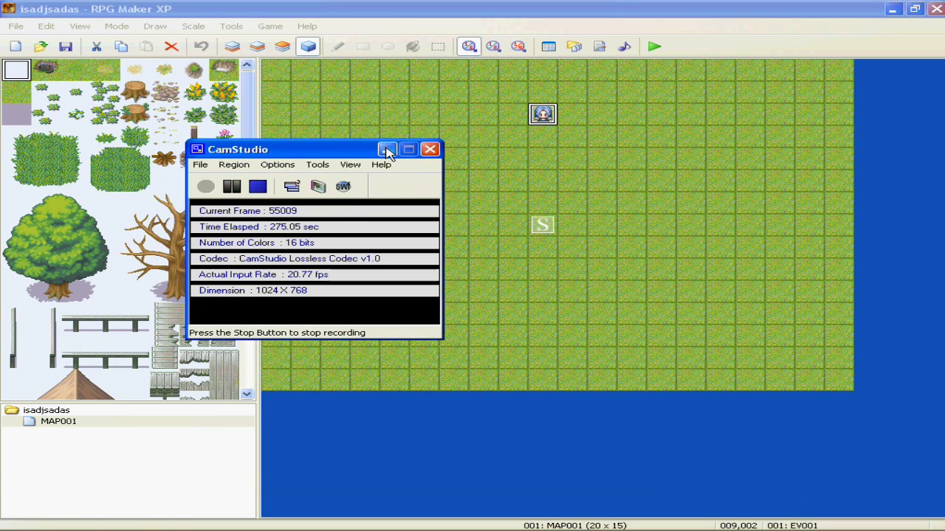
click(387, 151)
click(481, 158)
drag(476, 142, 428, 124)
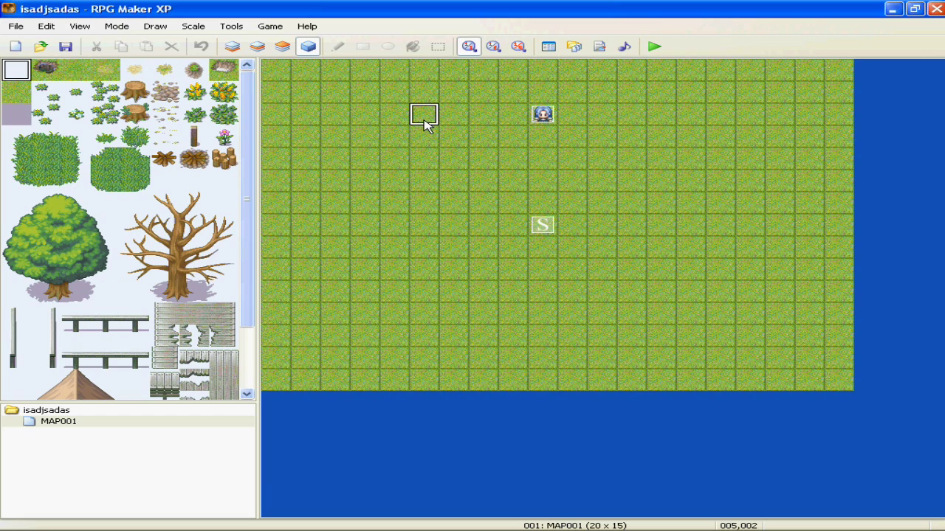
- Create a new event on the empty tile using the red-haired 019-Thief04 sprite
double_click(426, 124)
double_click(211, 310)
click(294, 246)
drag(295, 252, 293, 300)
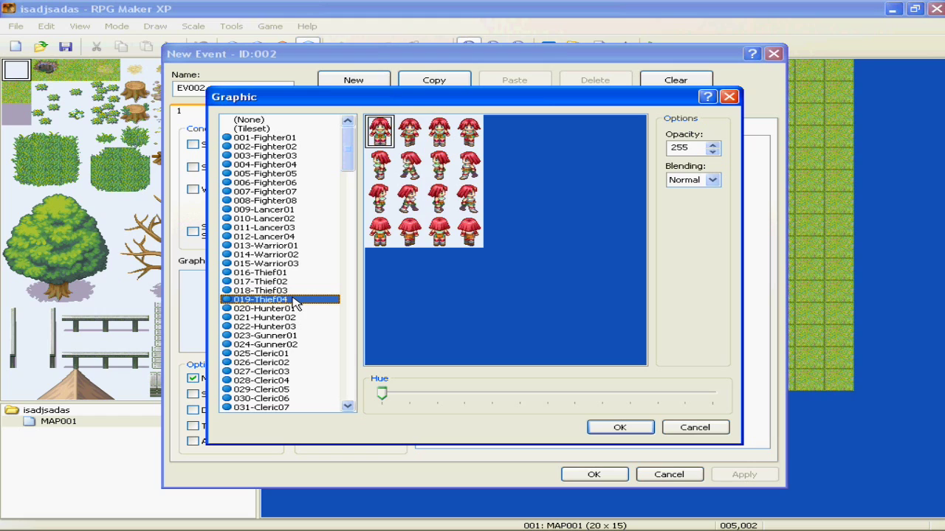
click(620, 427)
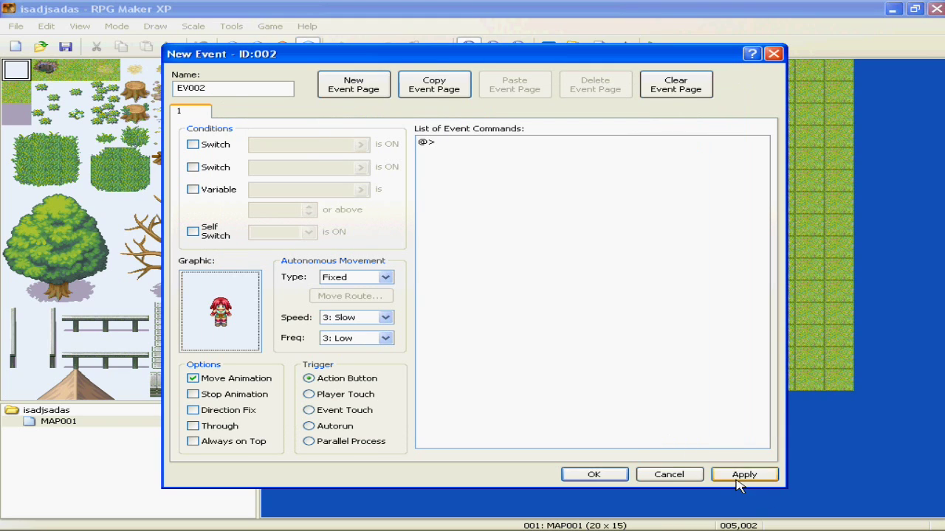
- Give the event the message 'Girl gives you a kiss.' and add a blank second page
click(469, 144)
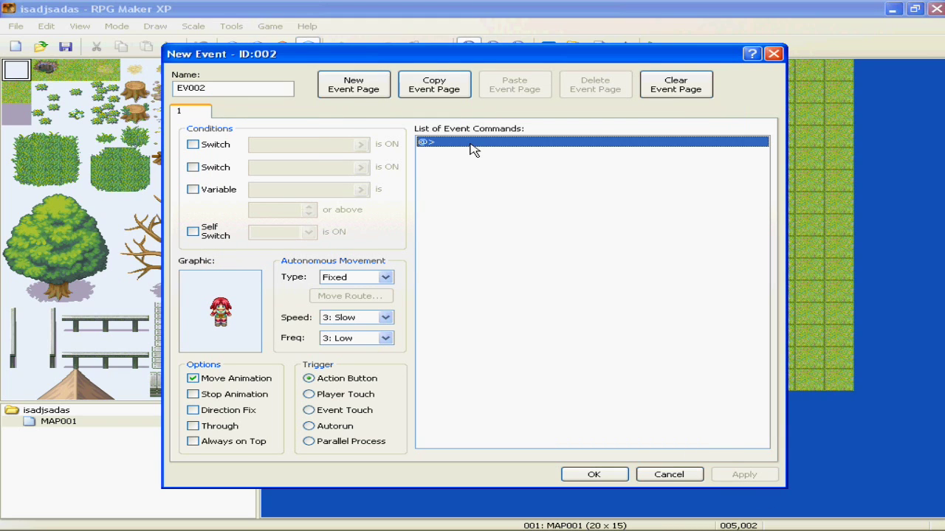
double_click(471, 144)
click(499, 187)
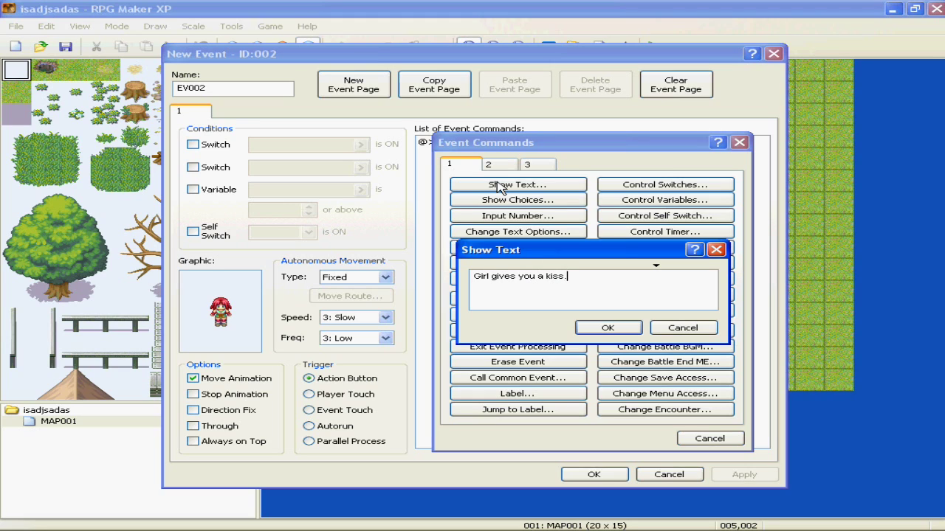
click(606, 328)
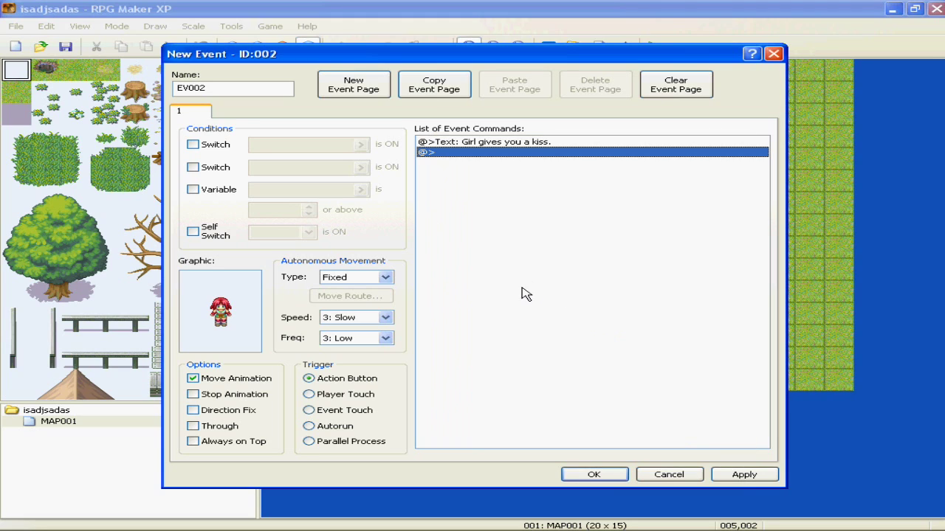
click(354, 88)
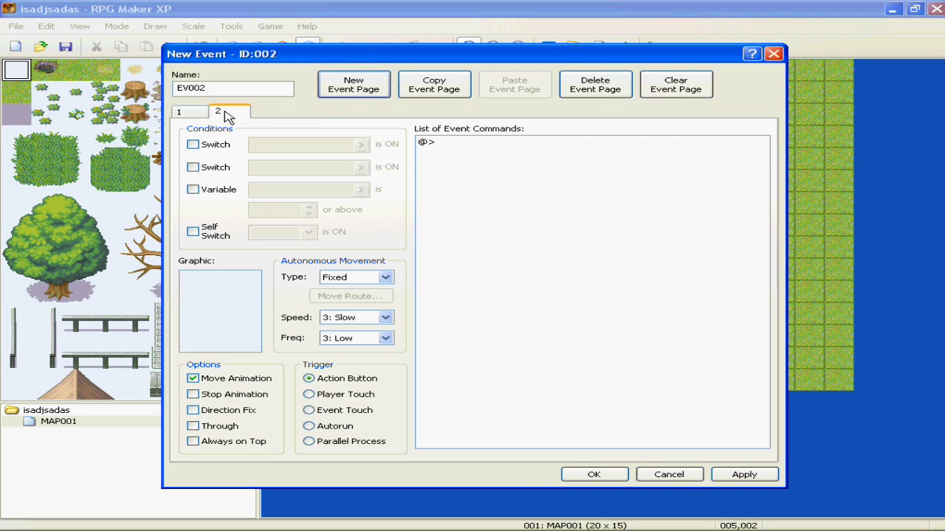
- Condition page 2 on variable 0001, renamed 'kiss', being 1 or above
click(197, 145)
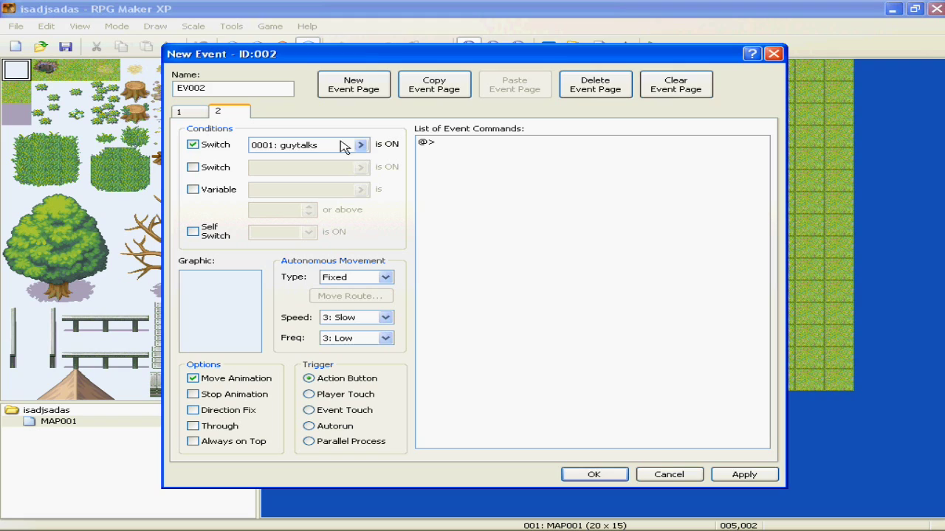
click(221, 145)
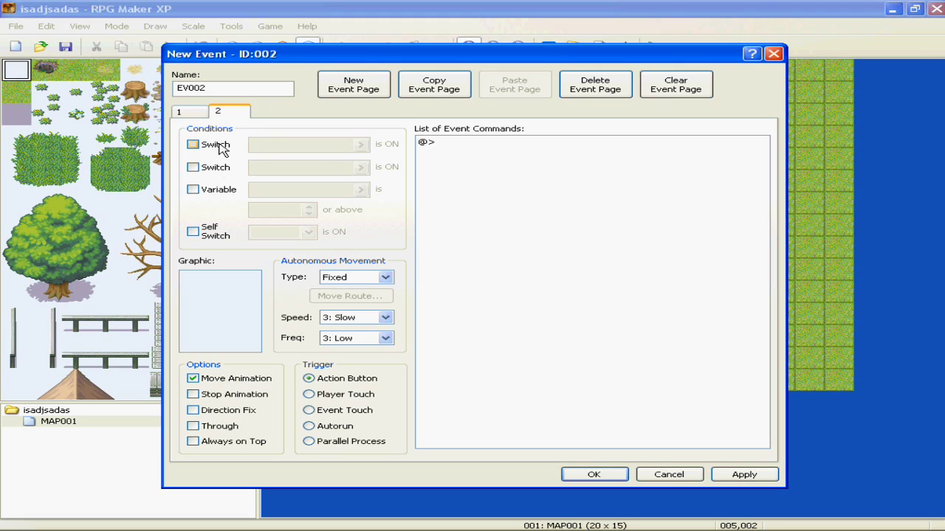
click(219, 191)
click(361, 189)
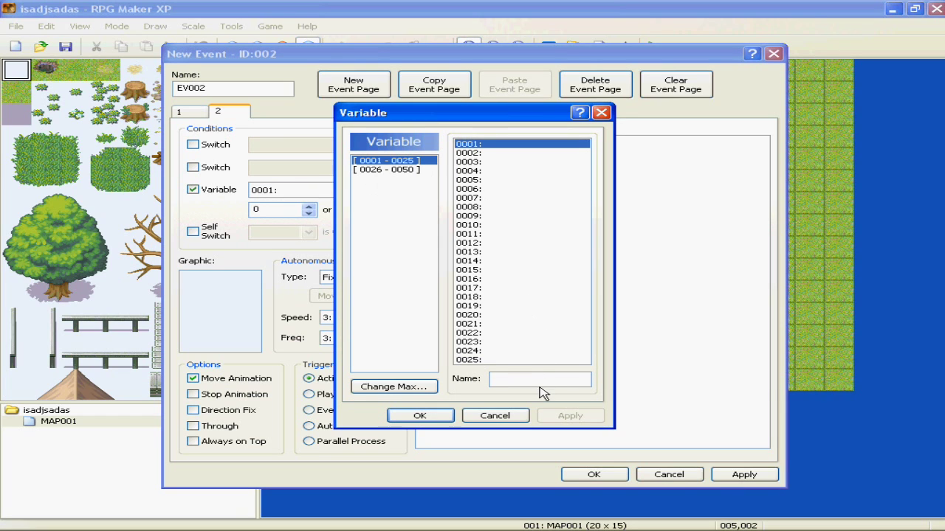
text(kiss)
click(570, 415)
click(419, 416)
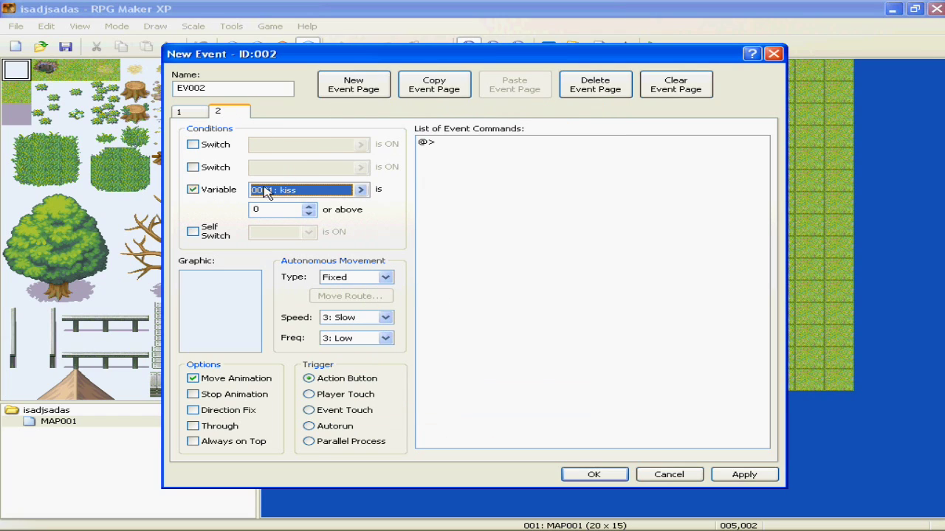
click(310, 207)
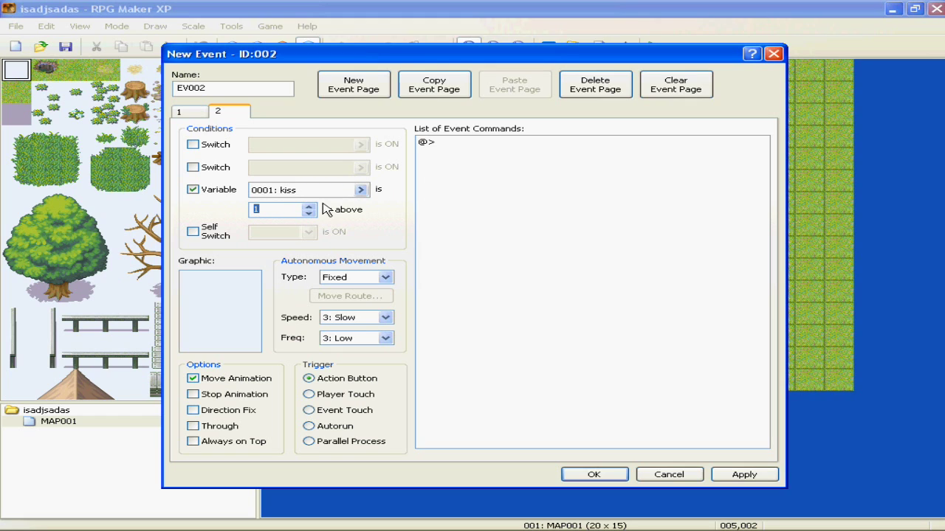
double_click(448, 144)
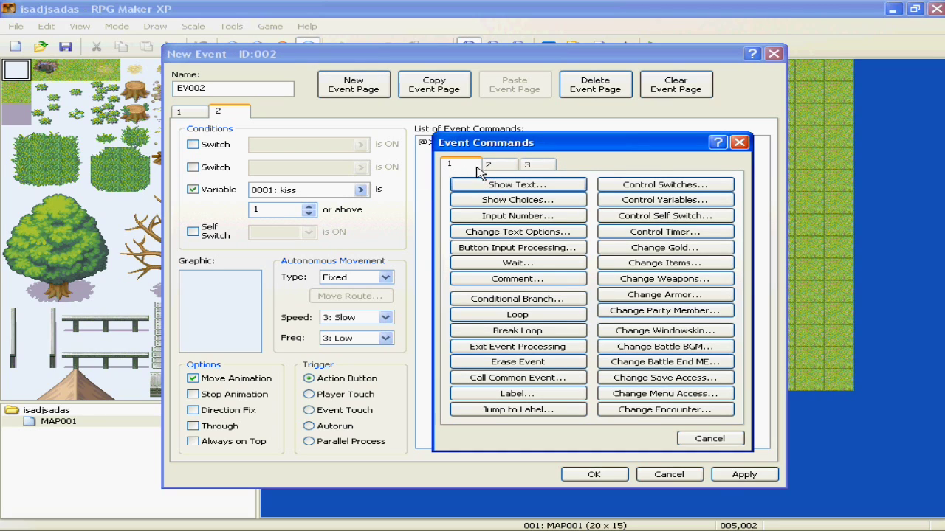
- Insert a conditional branch checking that variable kiss equals 1
click(520, 305)
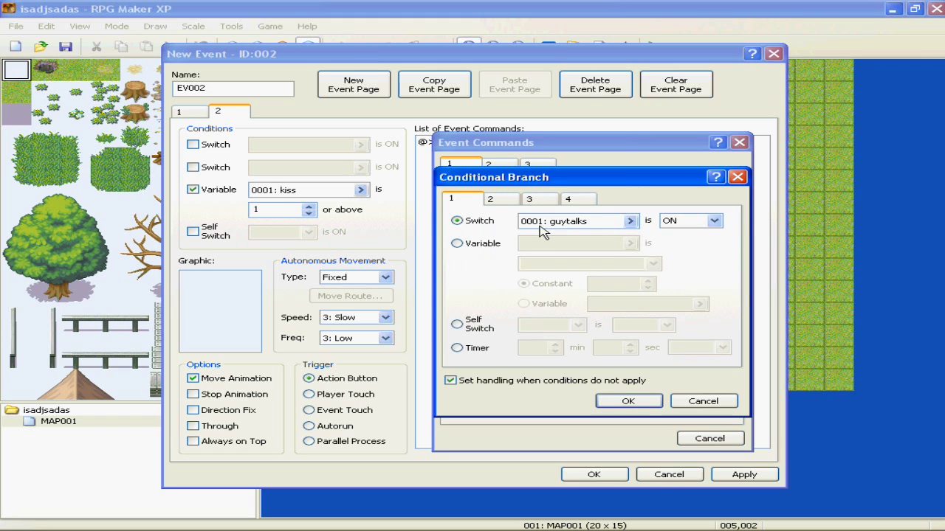
click(484, 246)
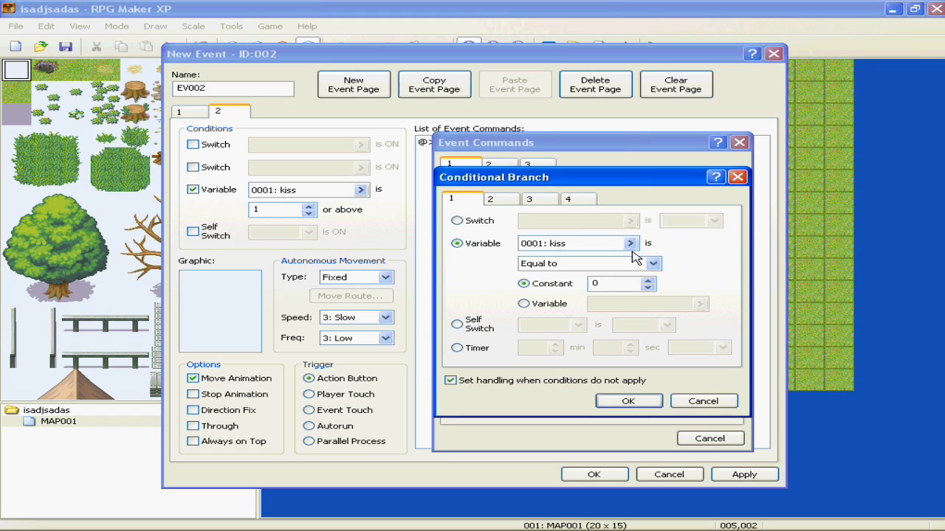
key(Up)
click(481, 246)
click(649, 281)
click(645, 405)
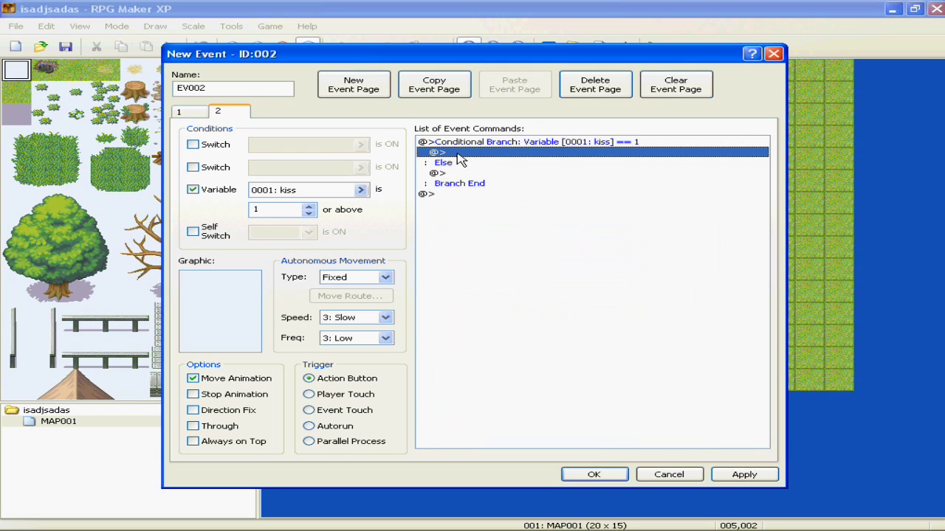
- Inside the branch, add the message 'You already got a kiss from me!'
click(447, 182)
click(446, 174)
click(444, 155)
click(443, 176)
click(444, 153)
click(446, 172)
click(447, 153)
click(449, 173)
click(451, 153)
click(453, 174)
click(452, 154)
double_click(476, 155)
click(486, 186)
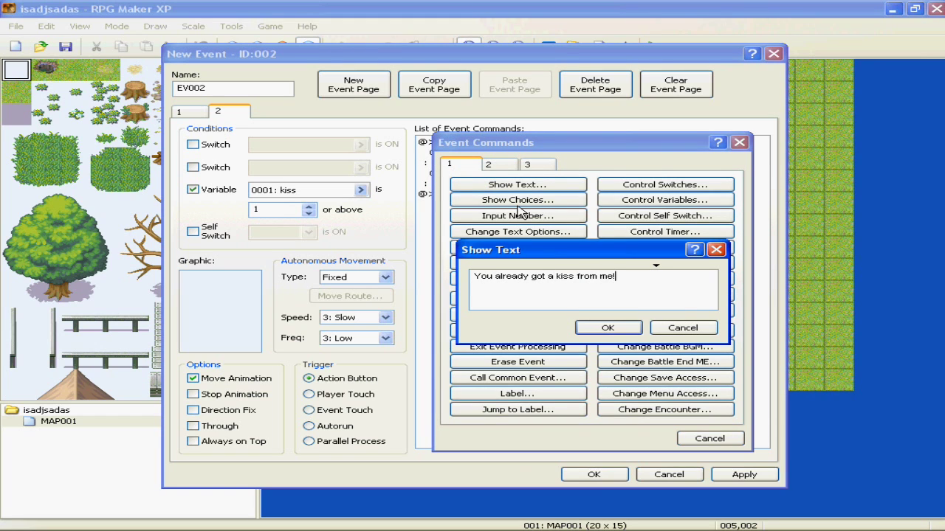
click(612, 327)
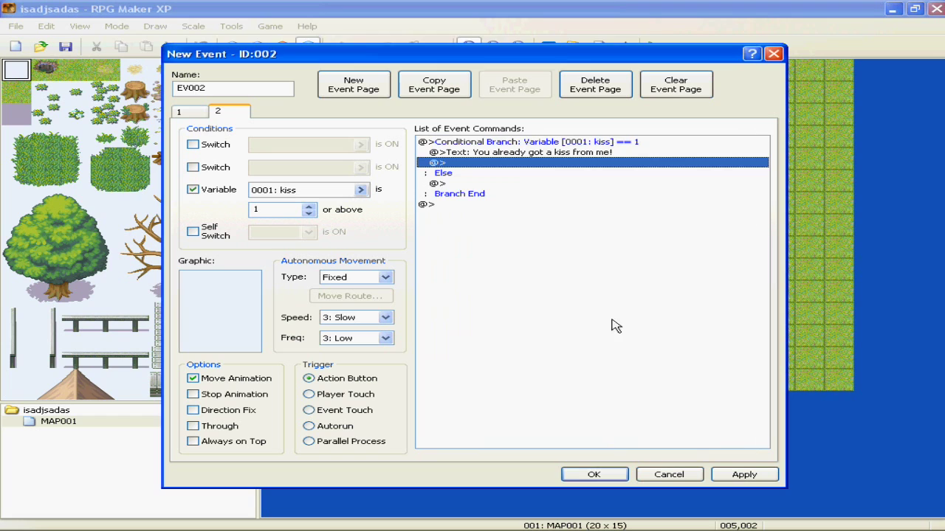
- Under Else, add the message 'Blah blah blah.' and apply the changes
click(466, 183)
double_click(467, 183)
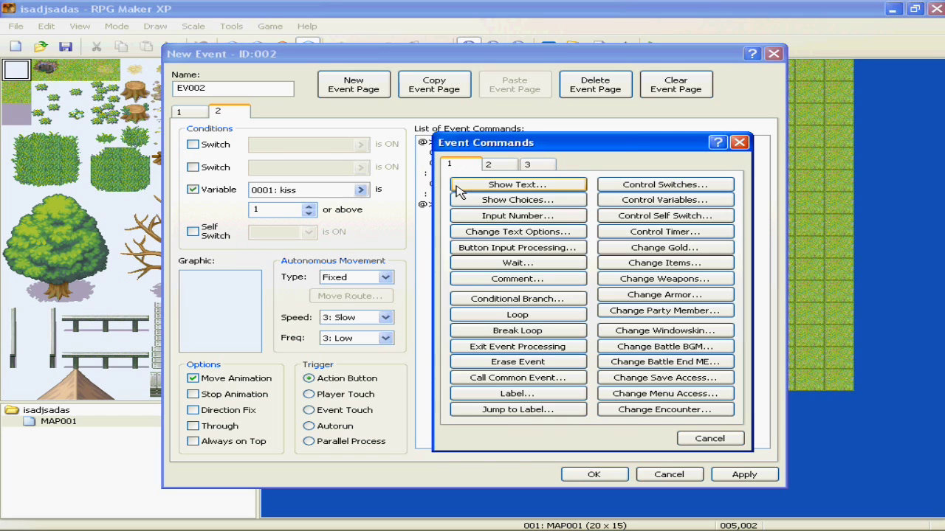
drag(513, 165, 537, 222)
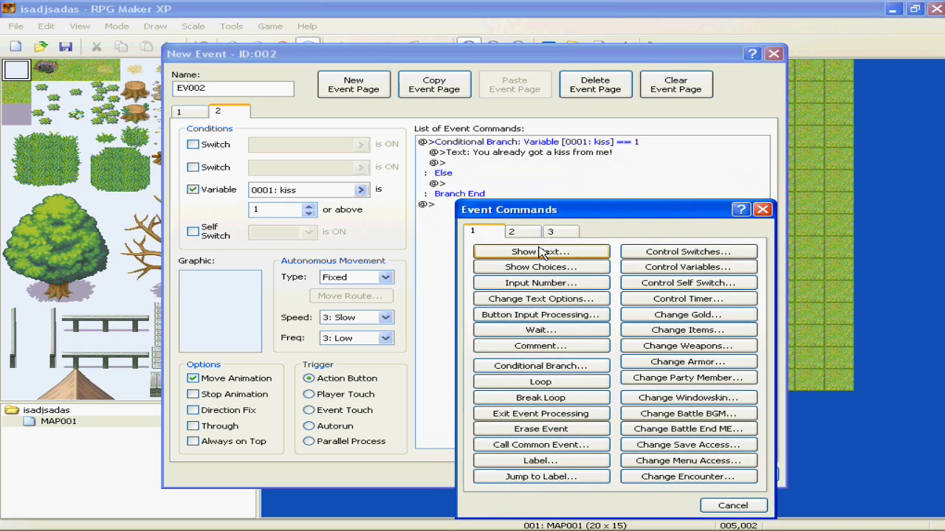
click(542, 252)
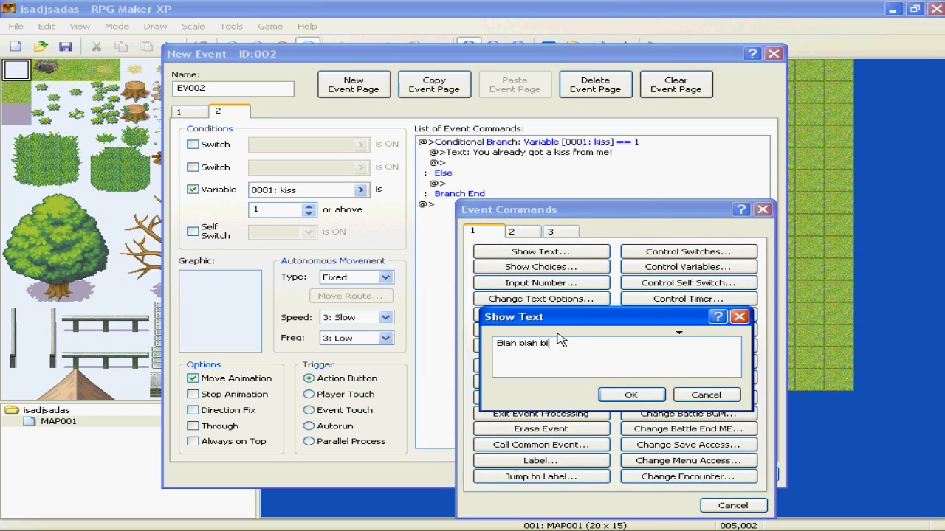
click(623, 398)
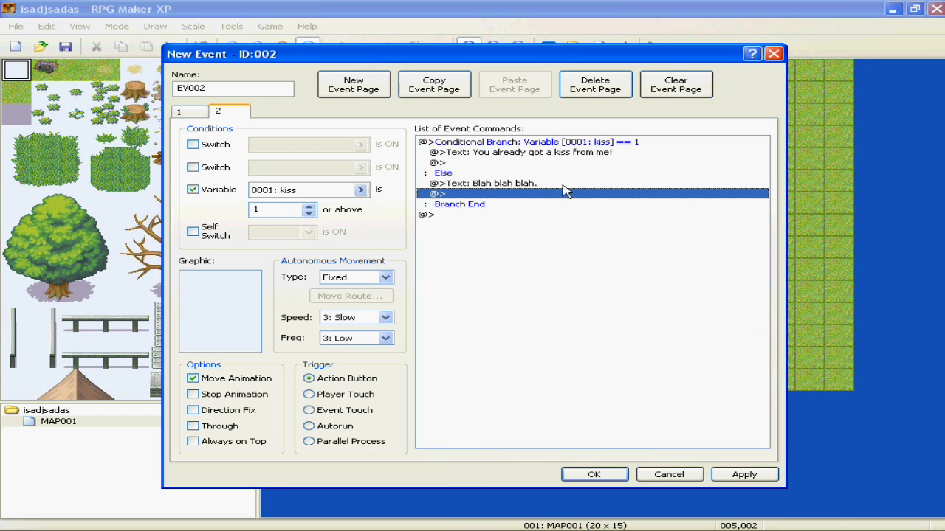
click(742, 475)
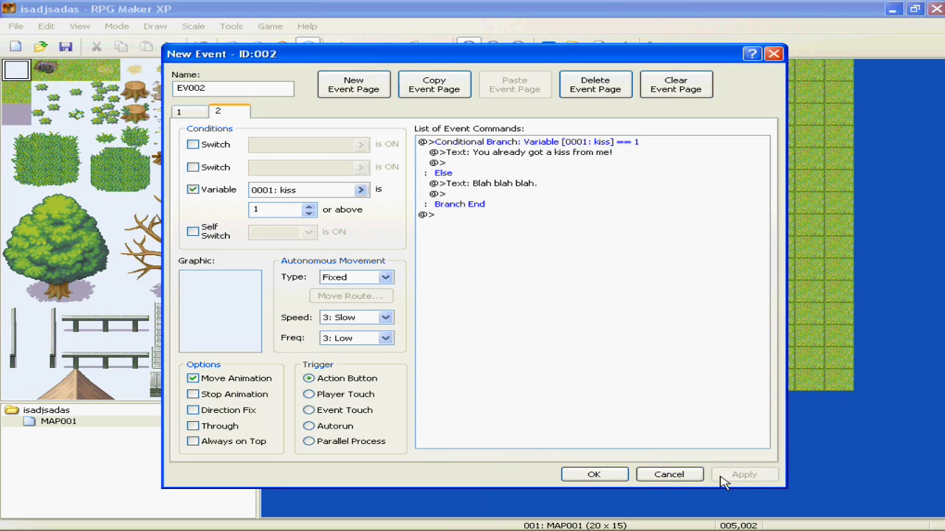
- Review pages 1 and 2 of the girl's event and close the editor with OK
click(595, 473)
click(192, 114)
click(226, 118)
click(581, 479)
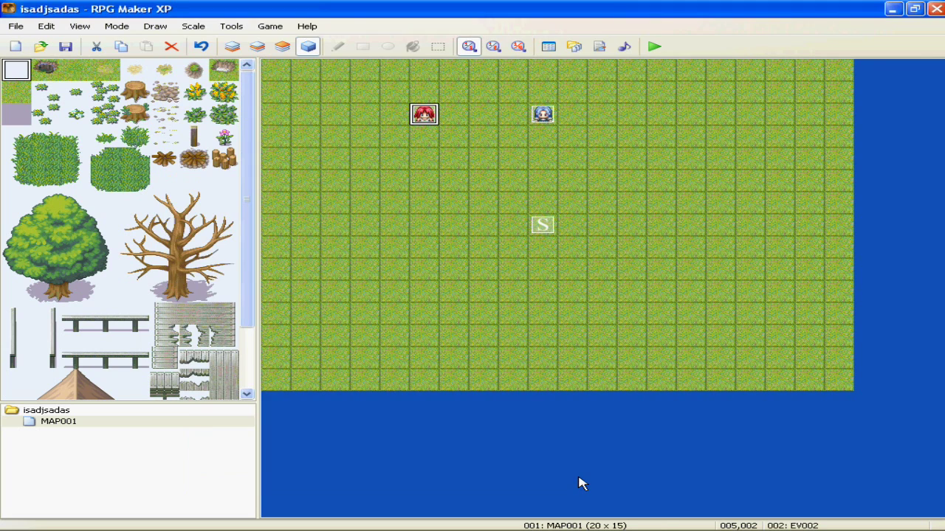
- Save and playtest a new game, walking to the girl to read 'Girl gives you a kiss.'
click(654, 46)
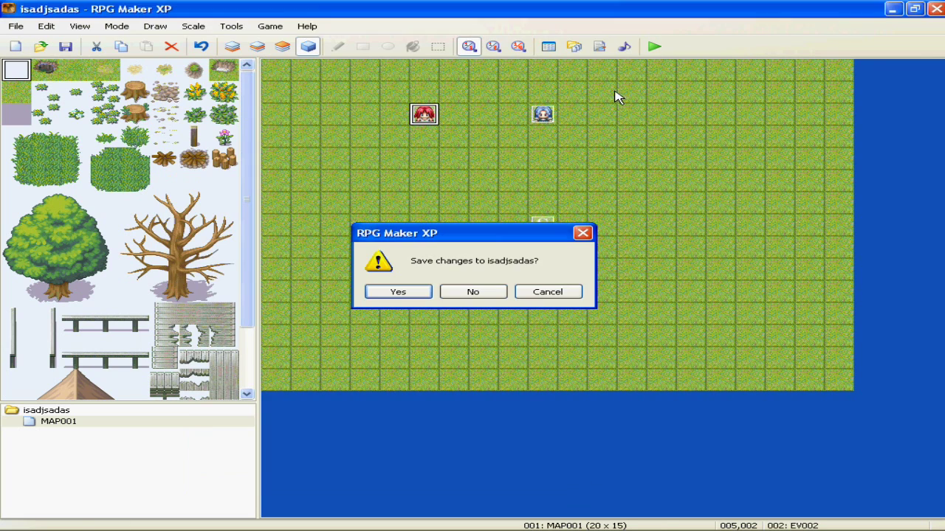
key(Return)
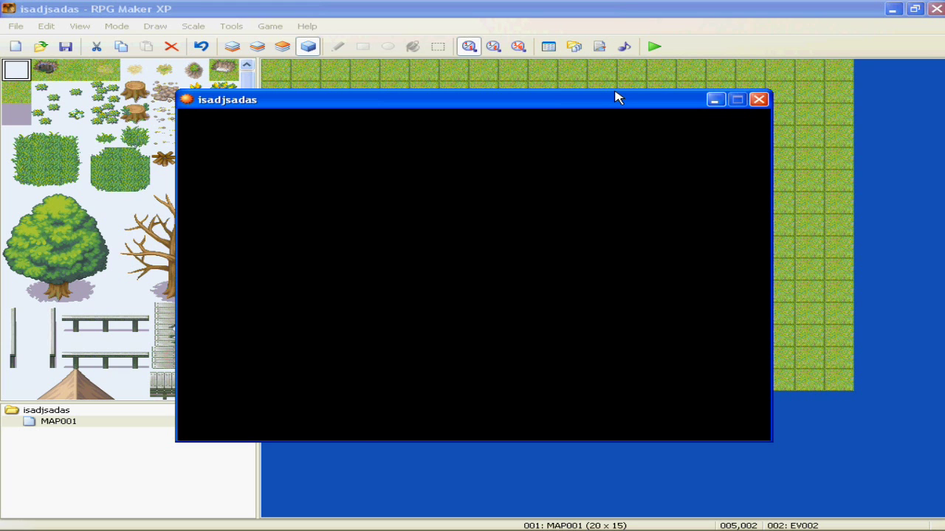
key(Return)
key(Left)
key(Left)
key(Up)
key(Up)
key(Left)
key(Left)
key(Up)
key(Up)
key(Return)
key(Return)
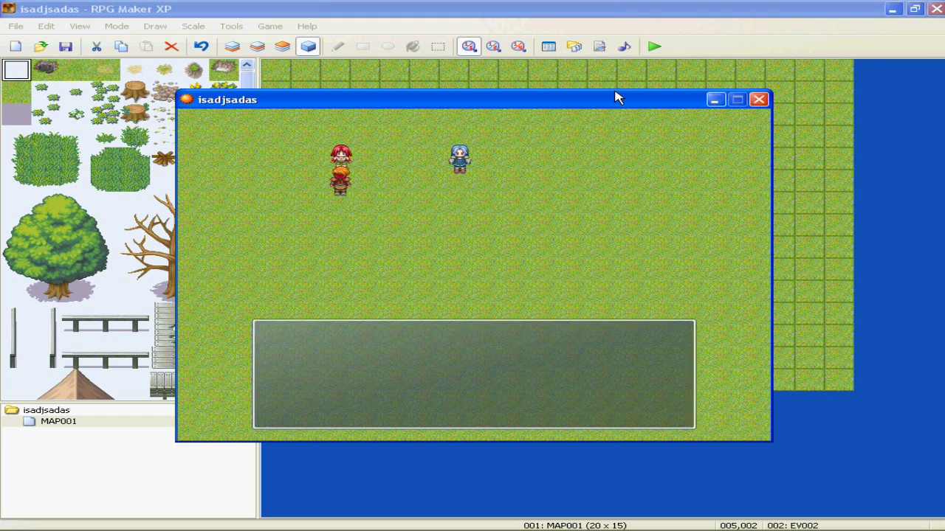
key(Down)
- Walk around the girl, talk to her again, then close the game window
key(Left)
key(Up)
key(Right)
key(Right)
key(Right)
key(Right)
key(Right)
key(Right)
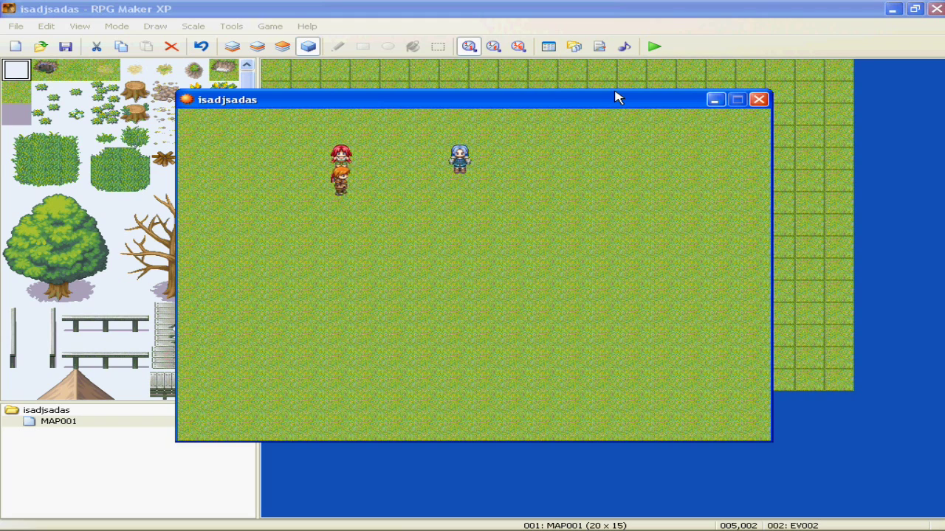
key(Left)
key(Left)
key(Left)
key(Left)
key(Left)
key(Left)
key(Right)
key(Right)
key(Right)
key(Right)
key(Right)
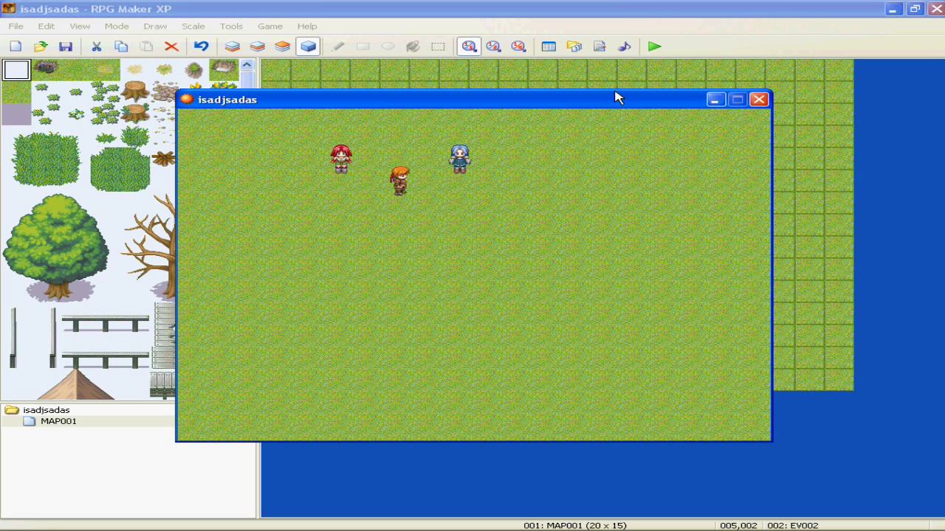
key(Left)
key(Left)
key(Left)
key(Left)
key(Right)
key(Right)
key(Right)
key(Left)
key(Left)
key(Right)
key(Left)
key(Up)
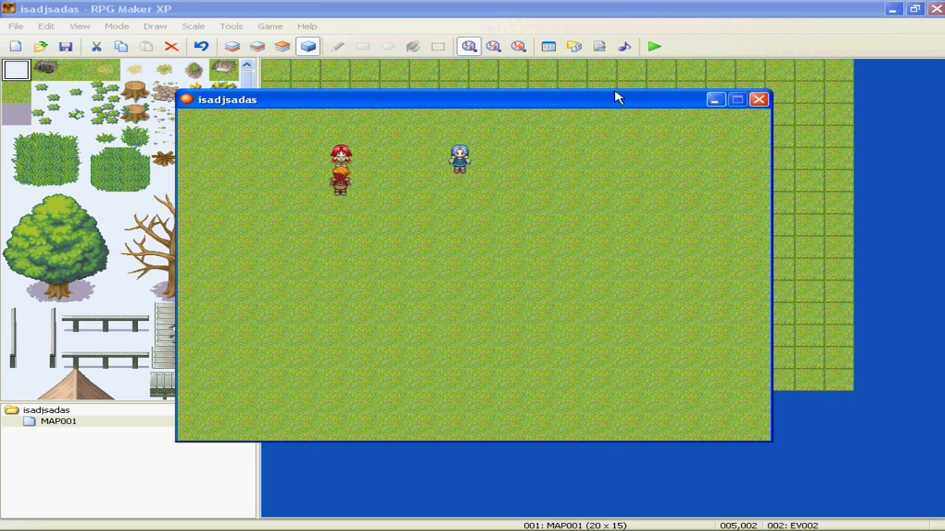
key(Return)
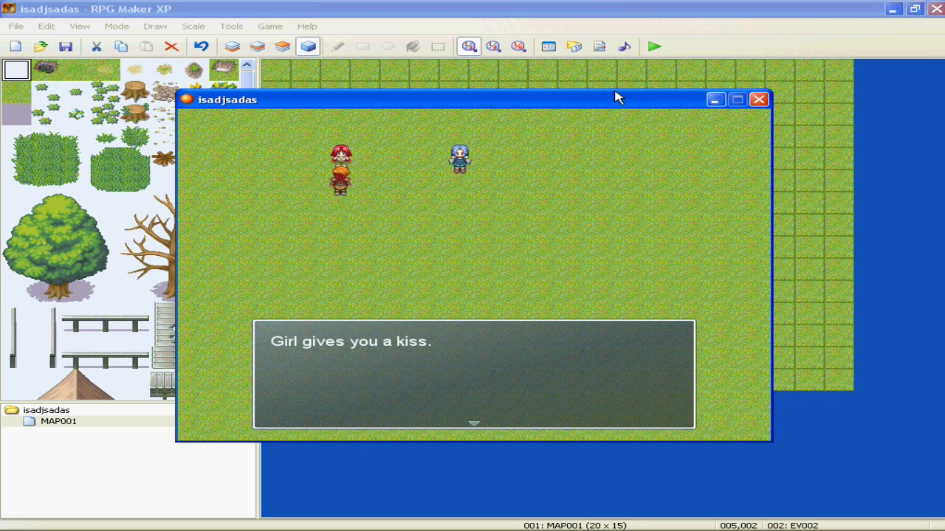
key(Return)
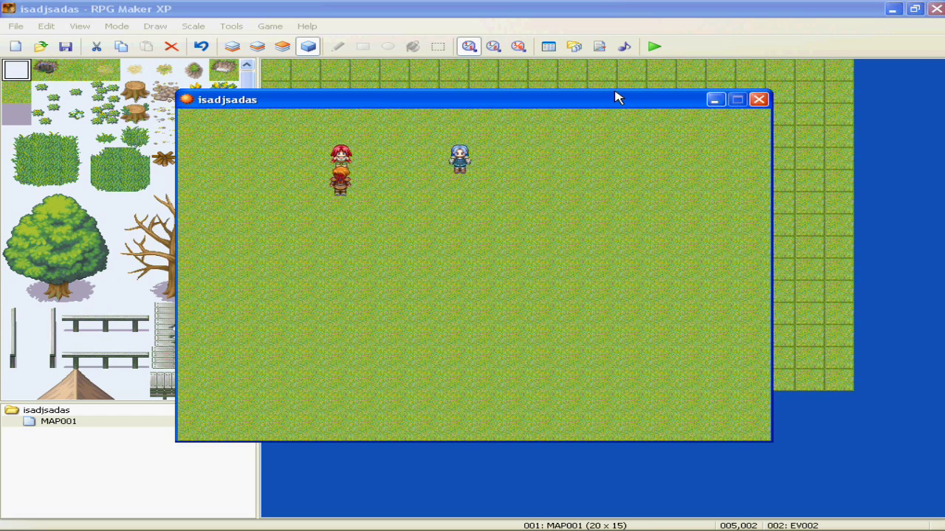
click(759, 99)
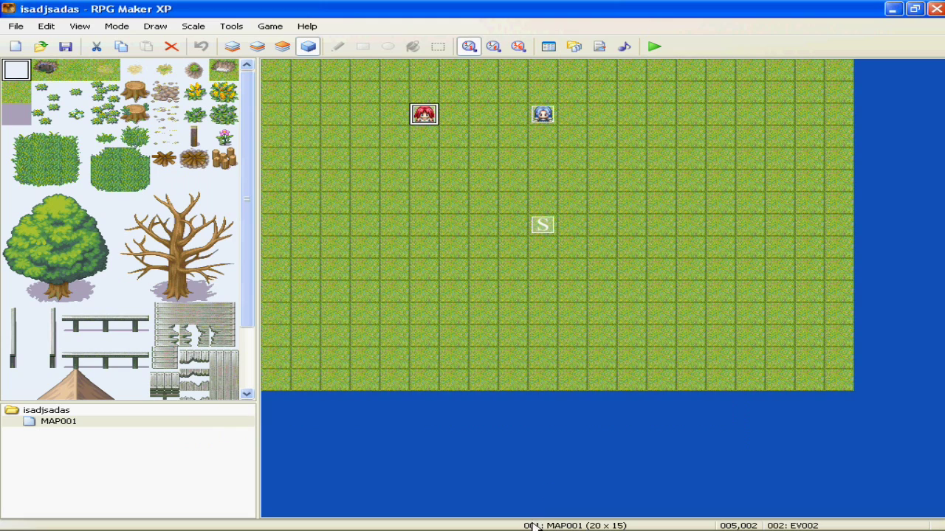
- Make the girl's page 2 require switch 0002, renamed 'girlkiss'
double_click(420, 116)
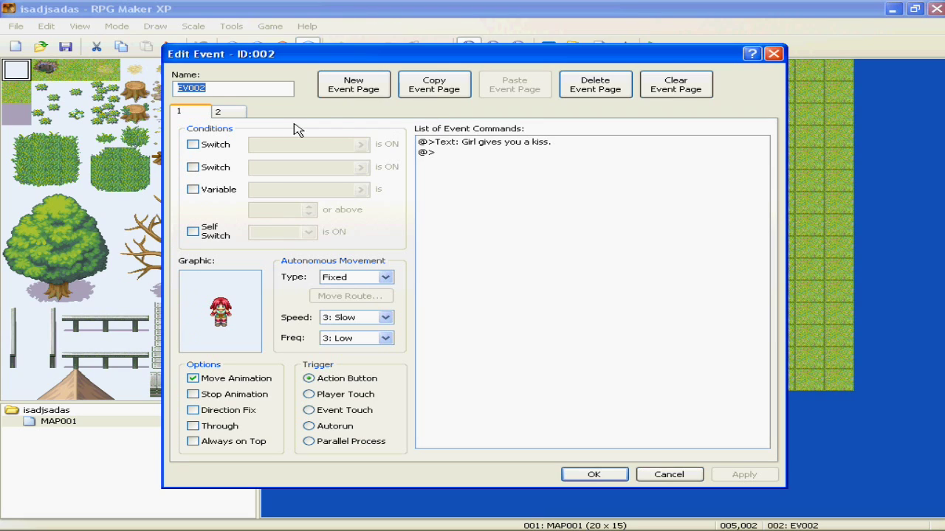
click(241, 115)
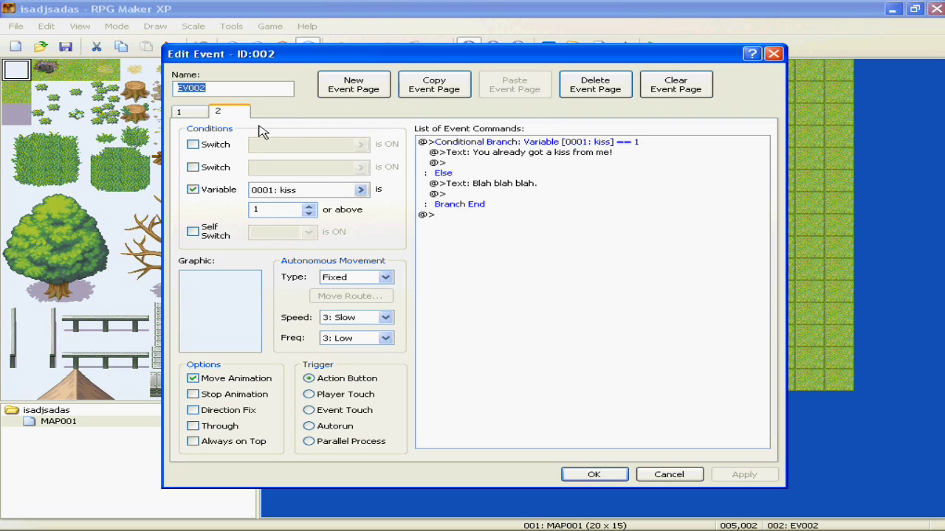
click(202, 116)
click(225, 116)
click(203, 117)
click(228, 115)
click(225, 148)
click(358, 147)
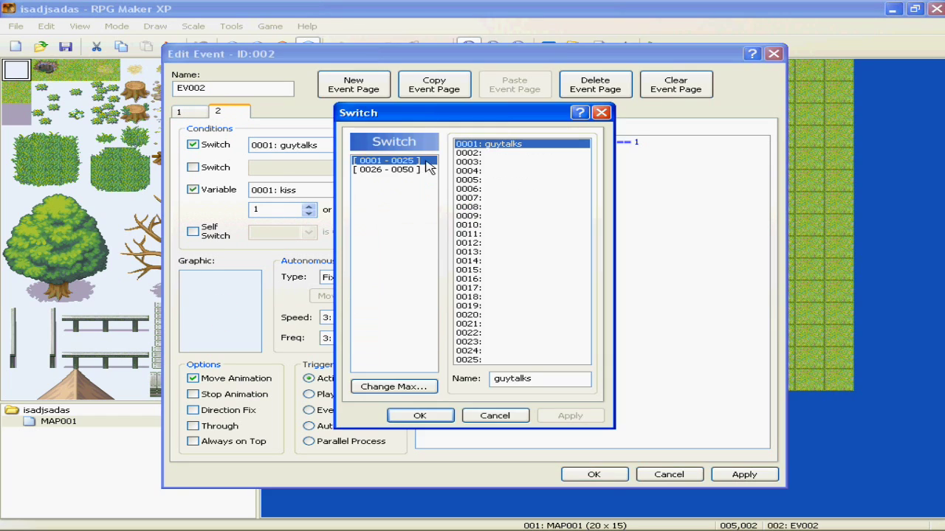
click(469, 153)
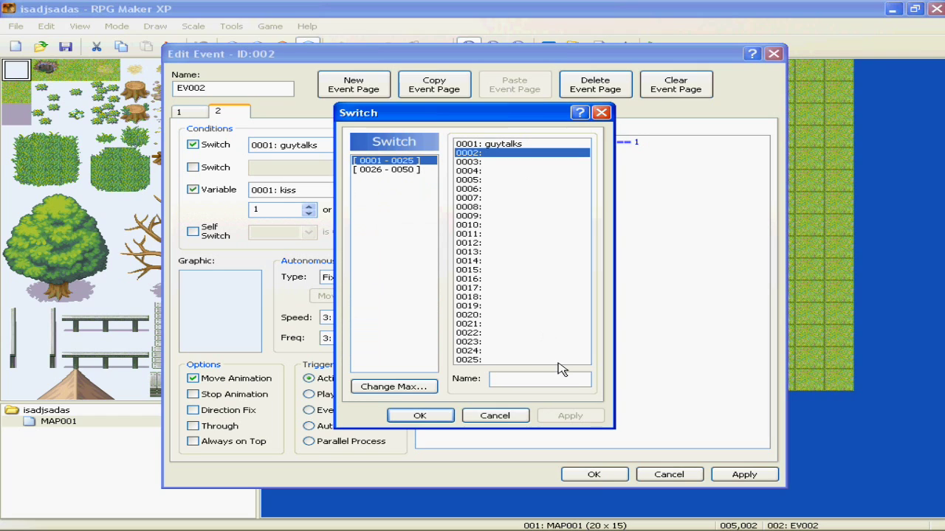
text(girlkiss)
click(568, 416)
click(420, 416)
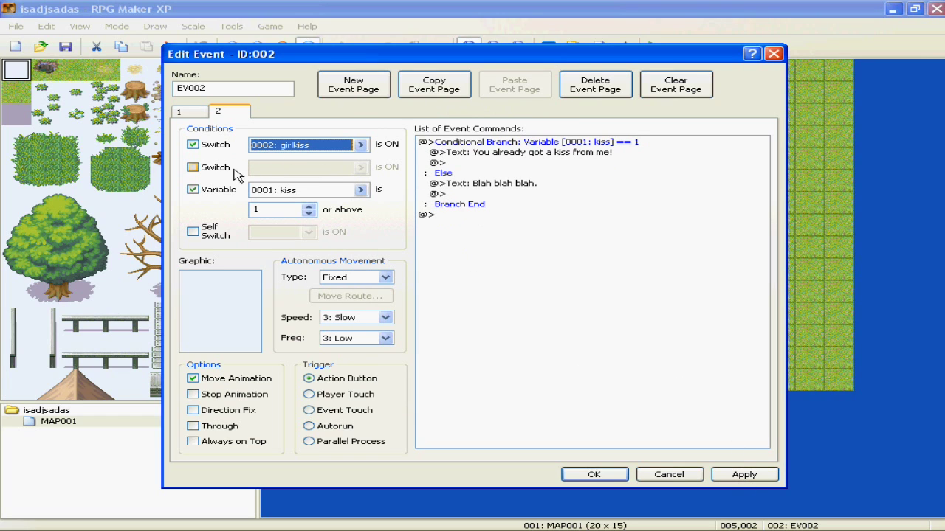
- On page 1, turn switch girlkiss ON after the kiss message, then save and playtest
click(188, 112)
right_click(465, 156)
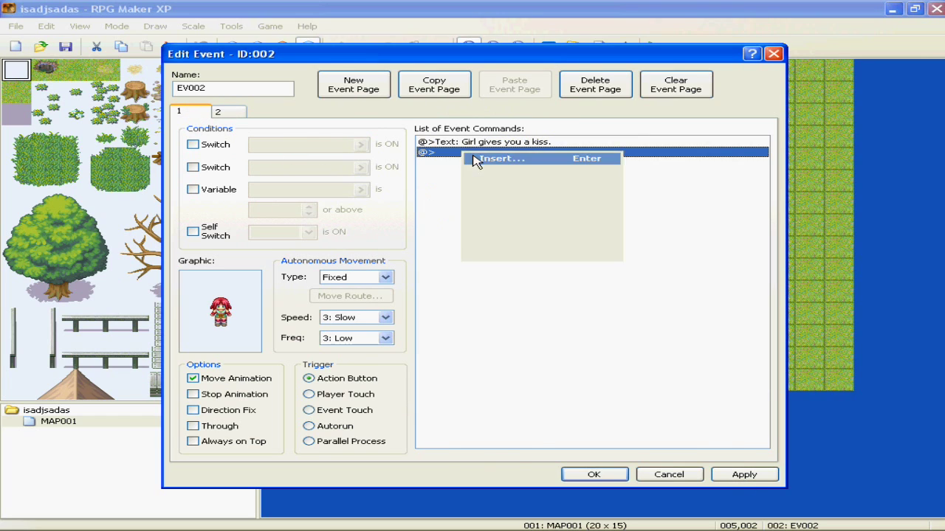
click(476, 158)
click(624, 186)
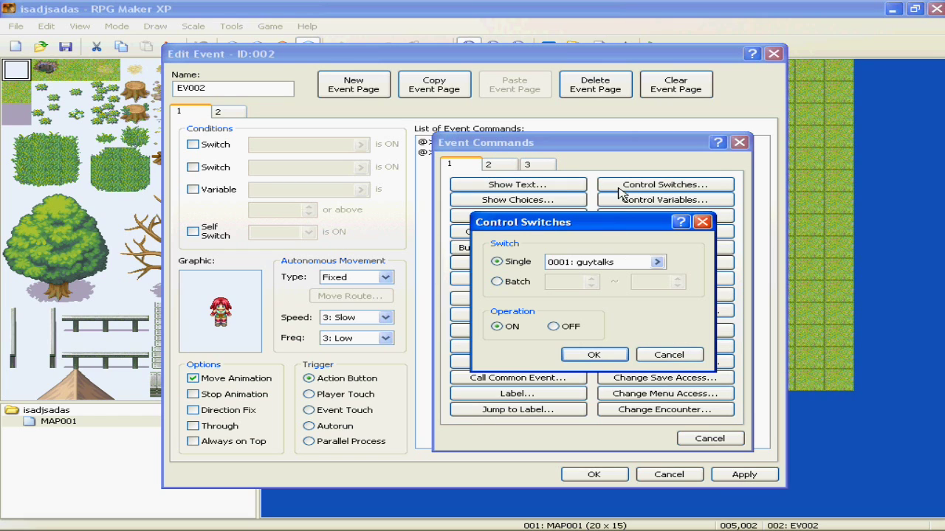
click(658, 263)
click(539, 442)
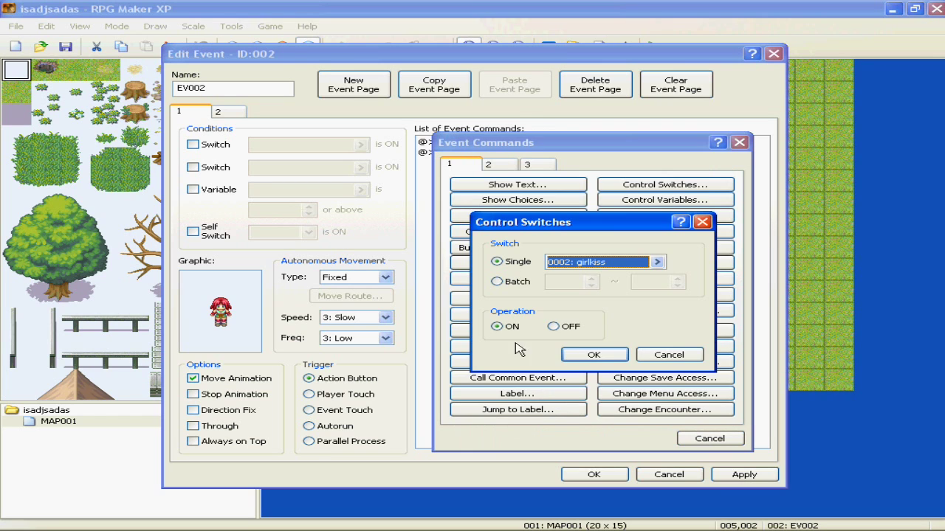
click(595, 355)
click(760, 476)
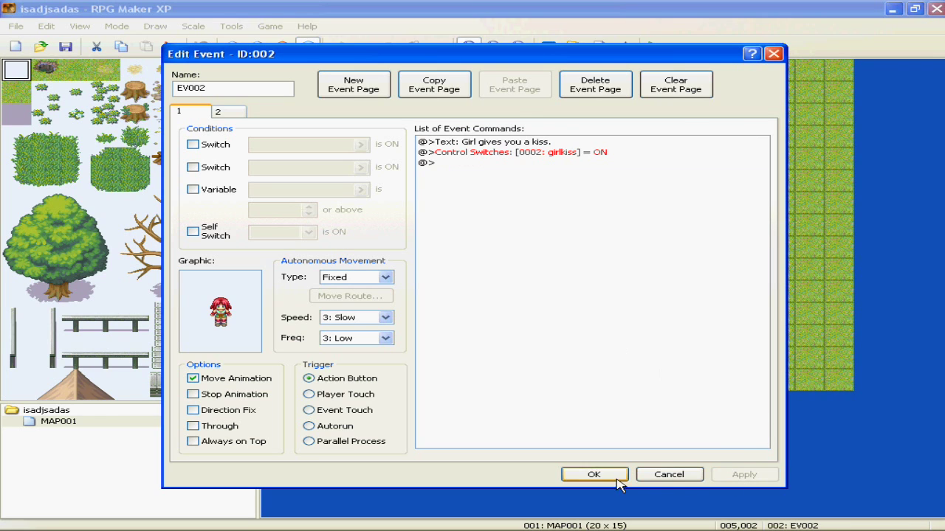
click(594, 475)
click(654, 48)
key(Return)
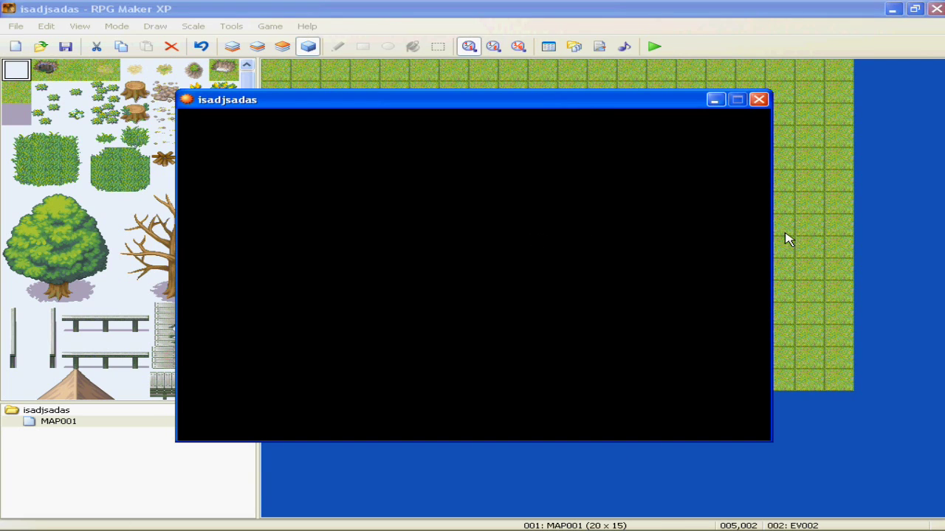
- Start a new game, walk up to the girl, read her kiss message, and close the playtest
key(Return)
key(Up)
key(Up)
key(Left)
key(Left)
key(Up)
key(Up)
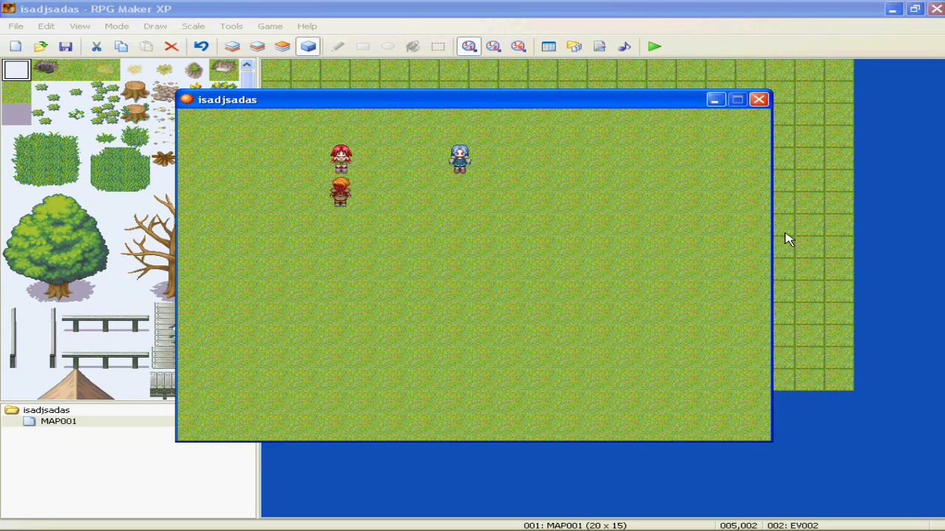
key(Return)
key(Return)
key(Return)
key(Return)
key(Return)
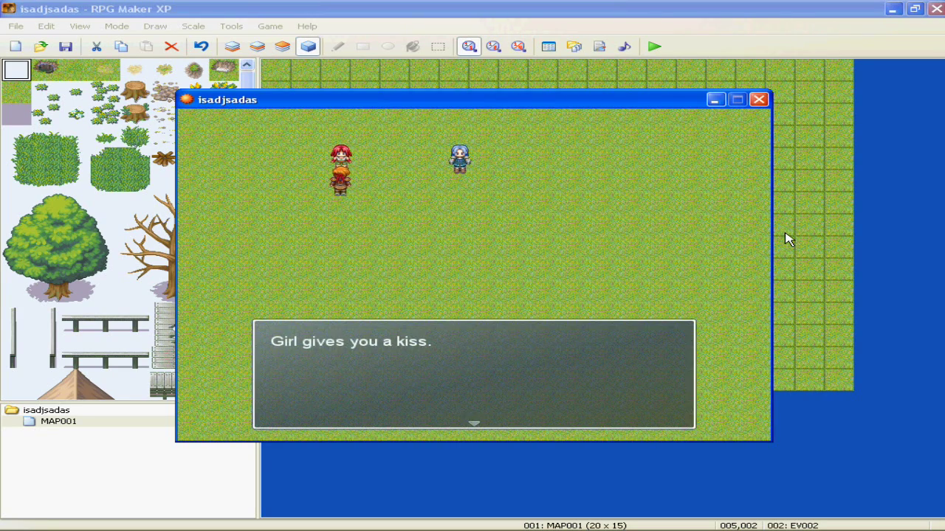
key(Return)
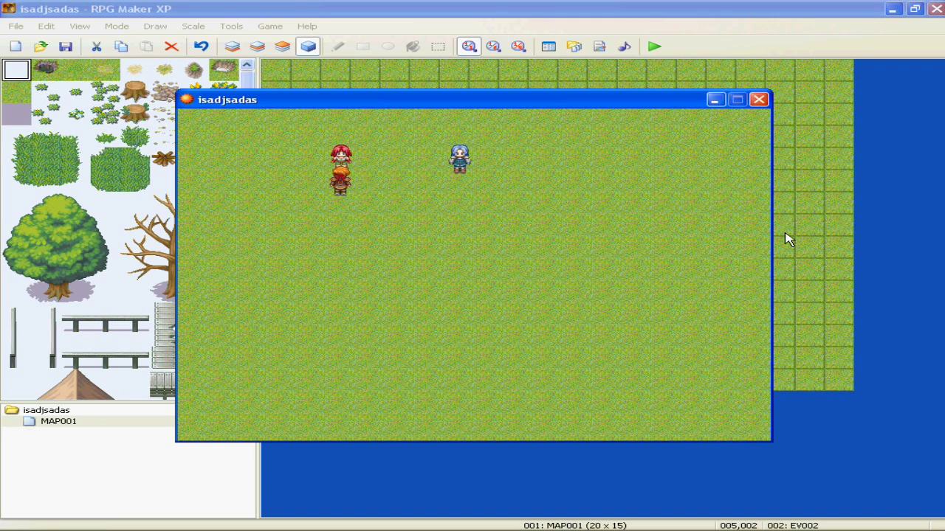
click(759, 100)
- Open the girl's event and compare its first and second pages
right_click(434, 113)
click(454, 120)
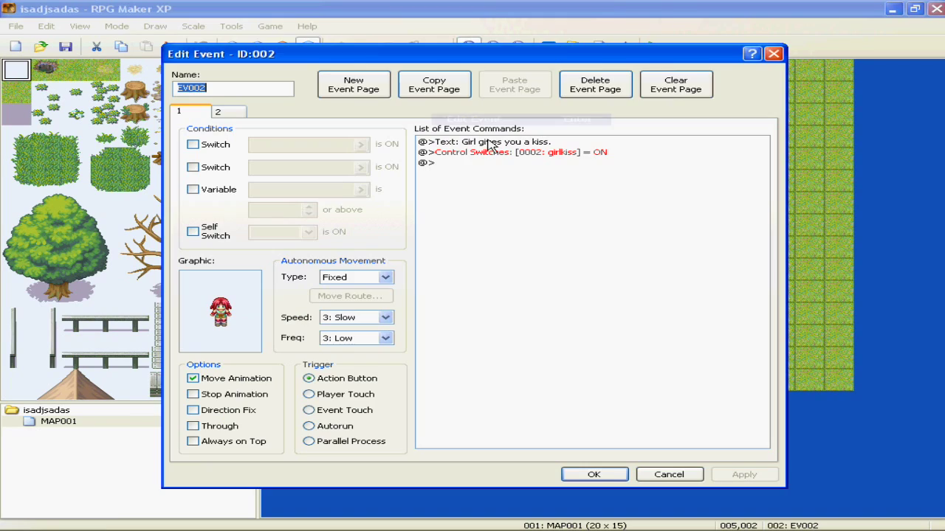
click(218, 111)
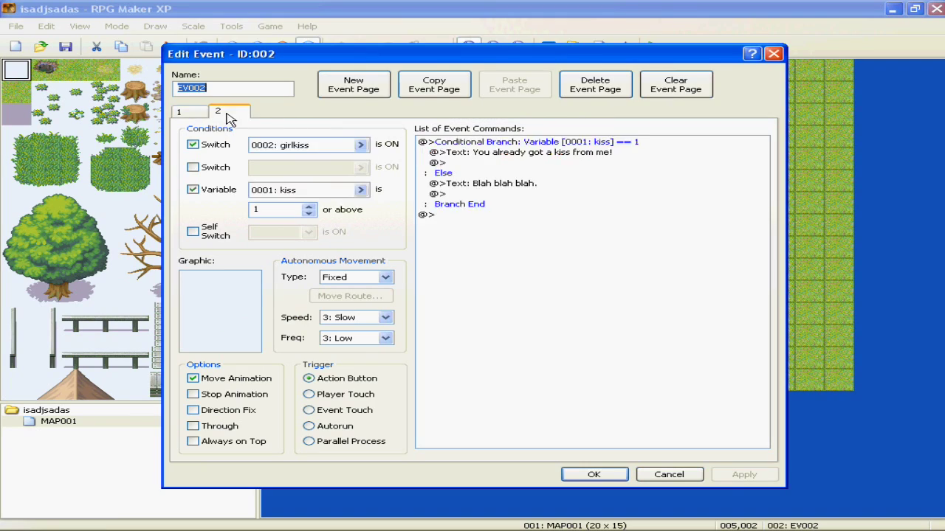
click(193, 115)
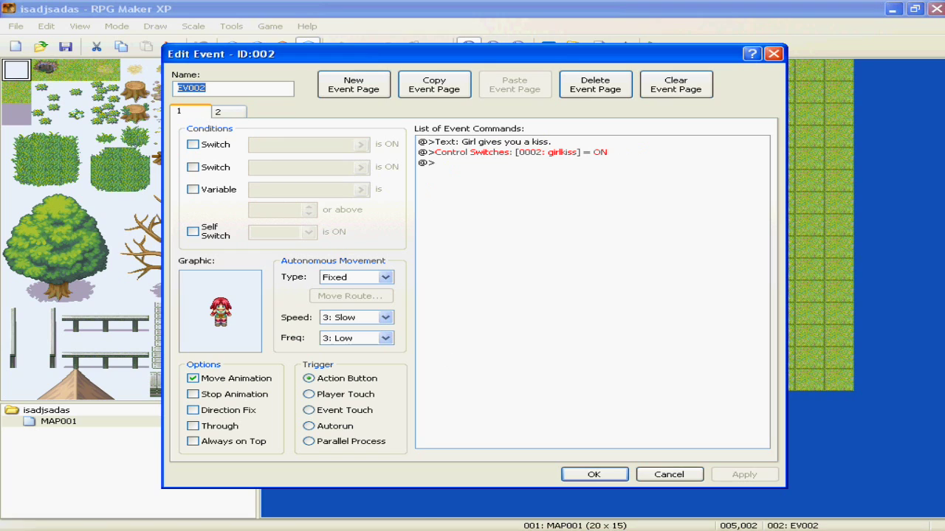
click(840, 526)
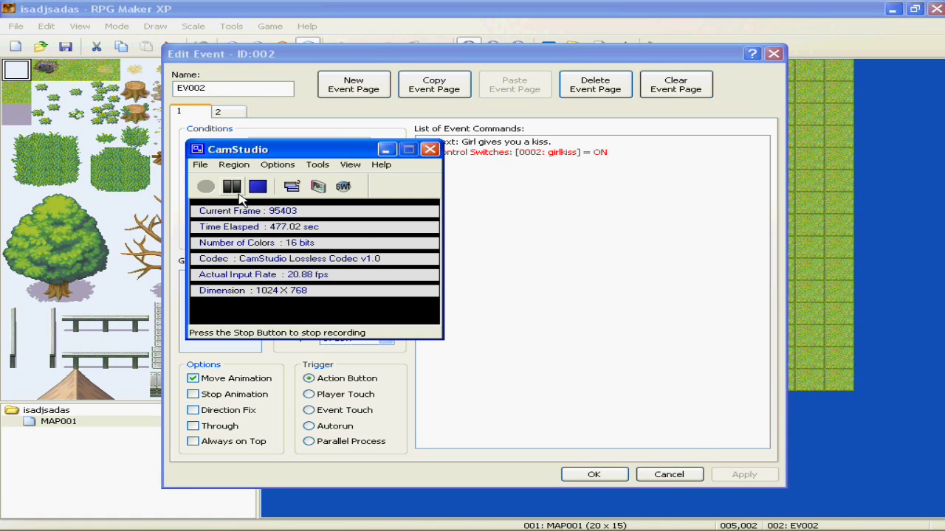
click(386, 150)
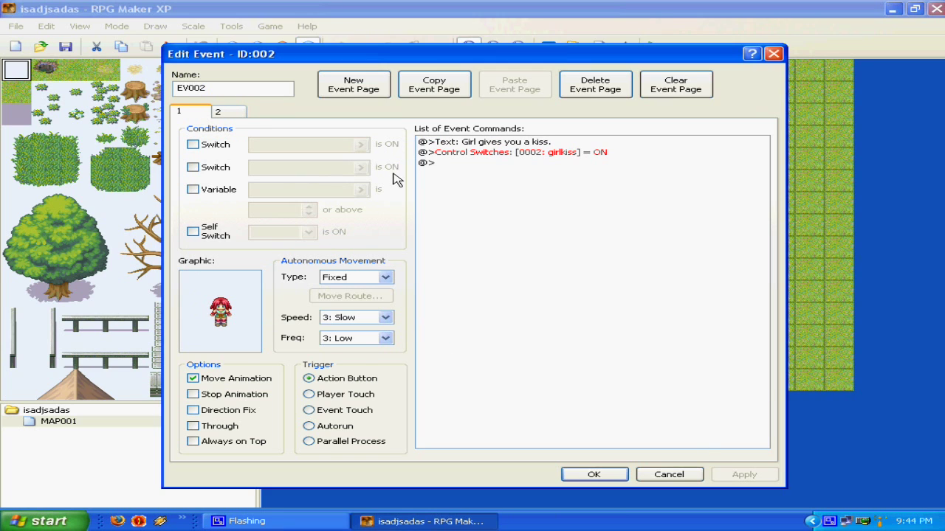
click(221, 114)
click(196, 115)
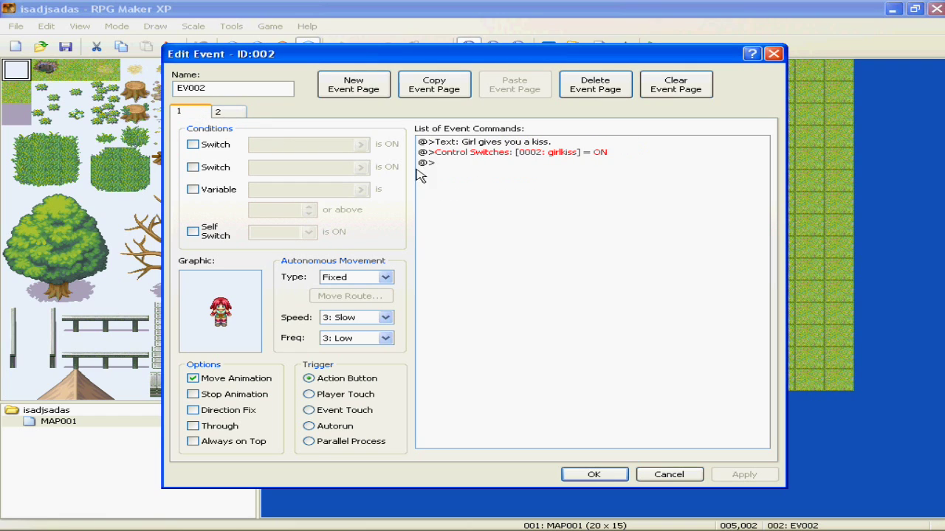
right_click(462, 164)
key(Escape)
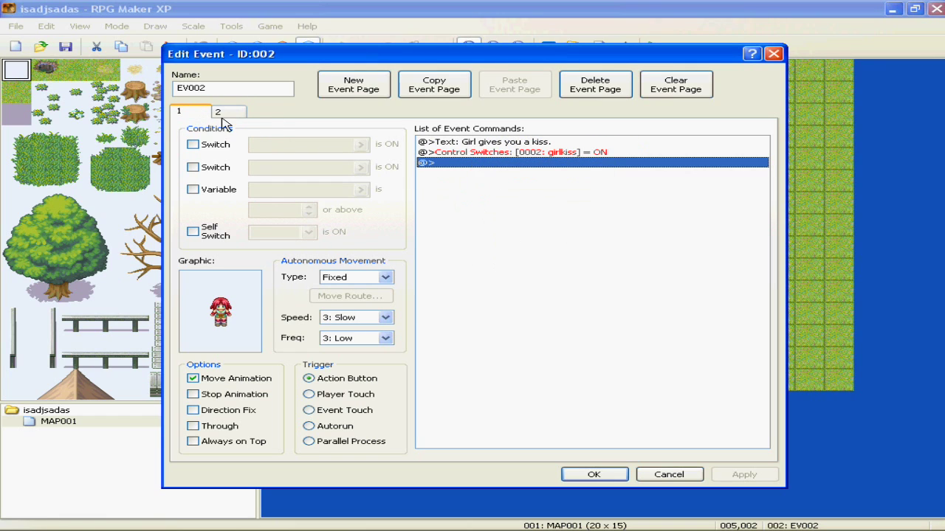
click(223, 116)
click(198, 116)
click(232, 116)
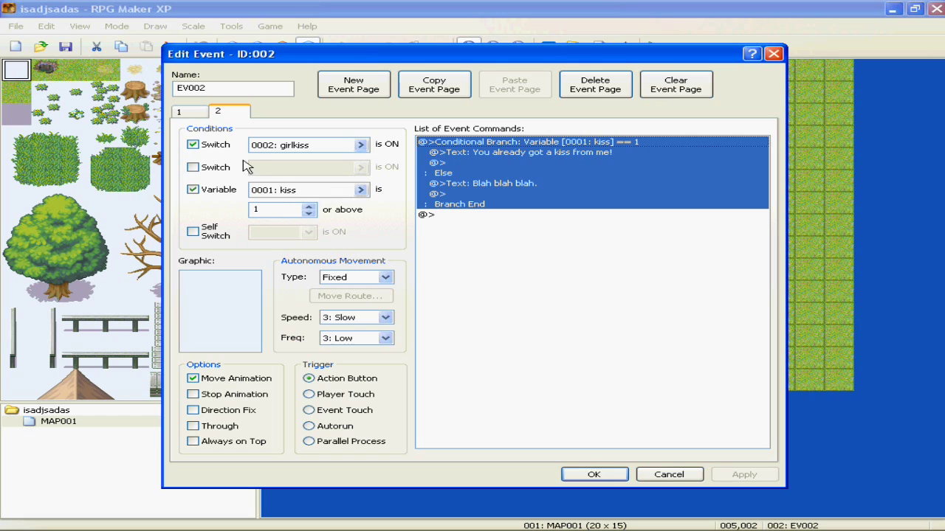
click(189, 114)
- On page 1, add a Control Variables command adding 1 to kiss, then save and playtest
right_click(473, 166)
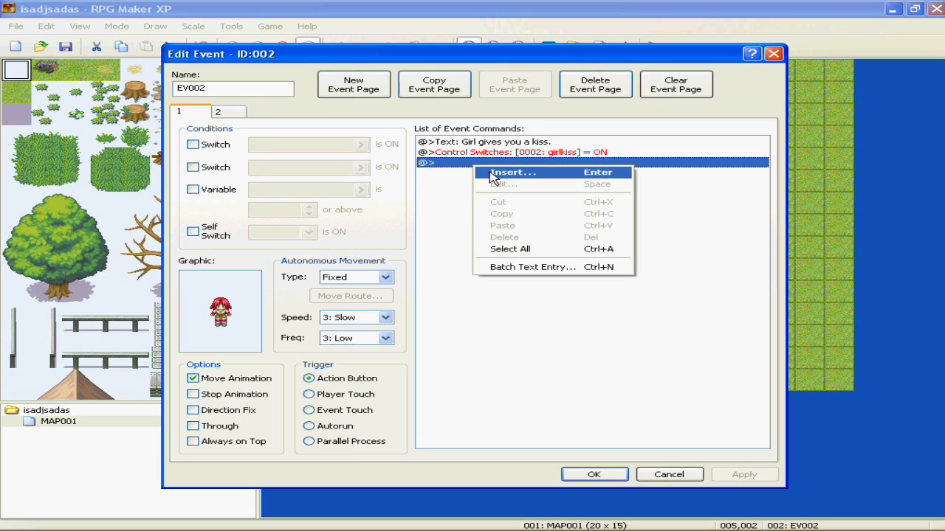
click(493, 174)
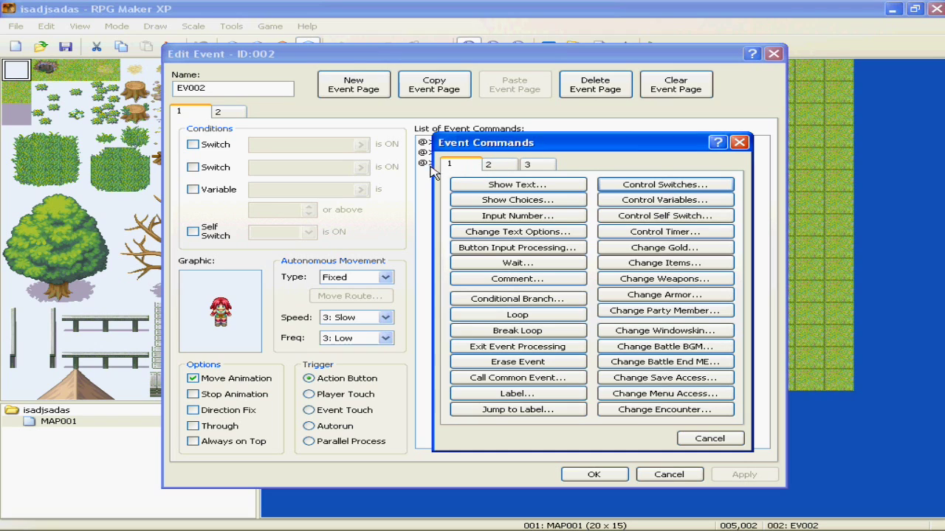
click(636, 200)
click(513, 234)
click(578, 274)
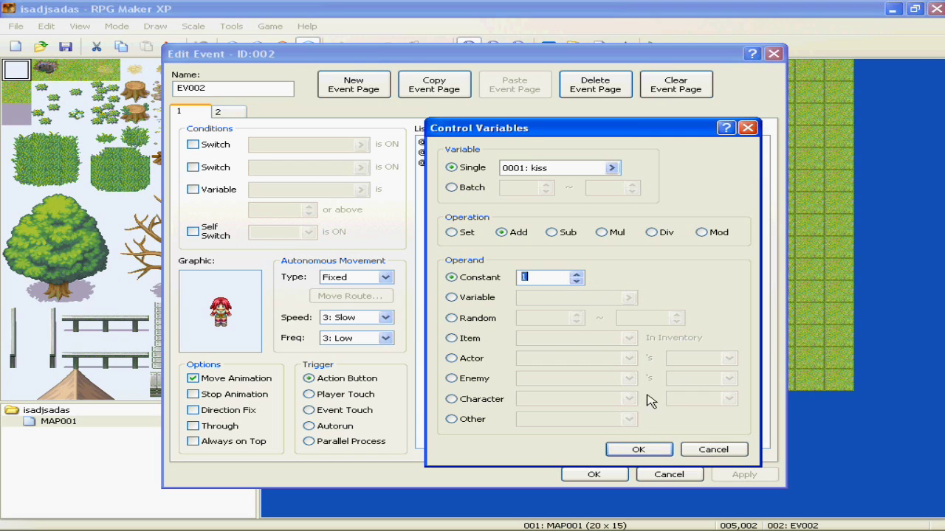
click(638, 450)
click(603, 475)
click(652, 49)
key(Return)
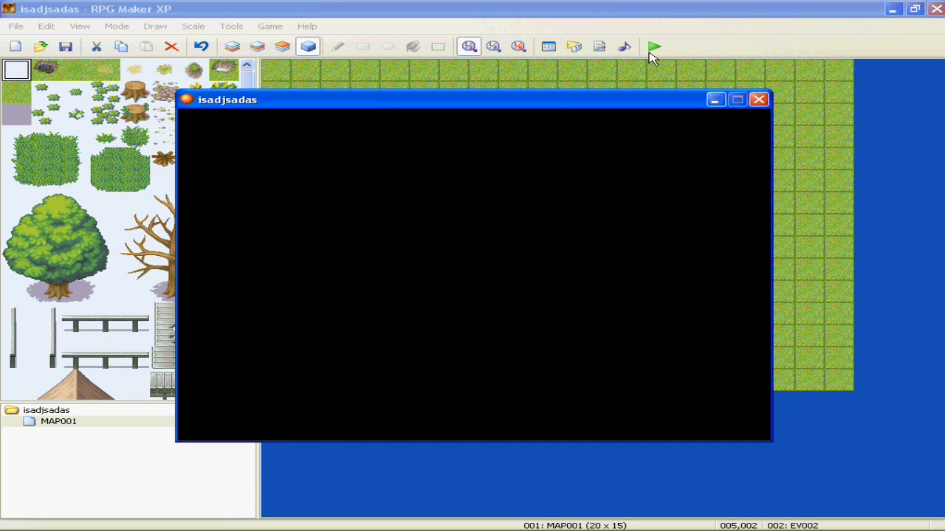
- Start a new game, get the girl's kiss, watch her vanish, then close the game
key(Return)
key(Left)
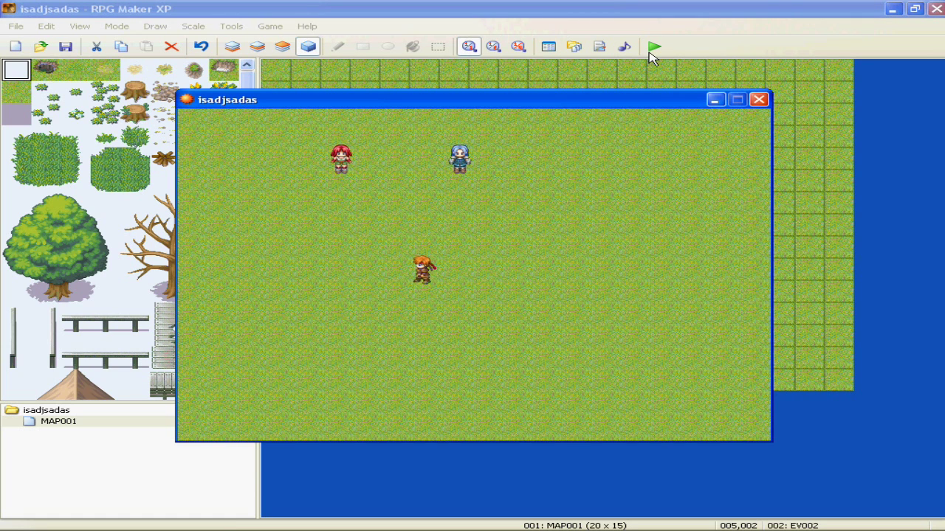
key(Up)
key(Return)
key(Return)
key(Right)
key(Right)
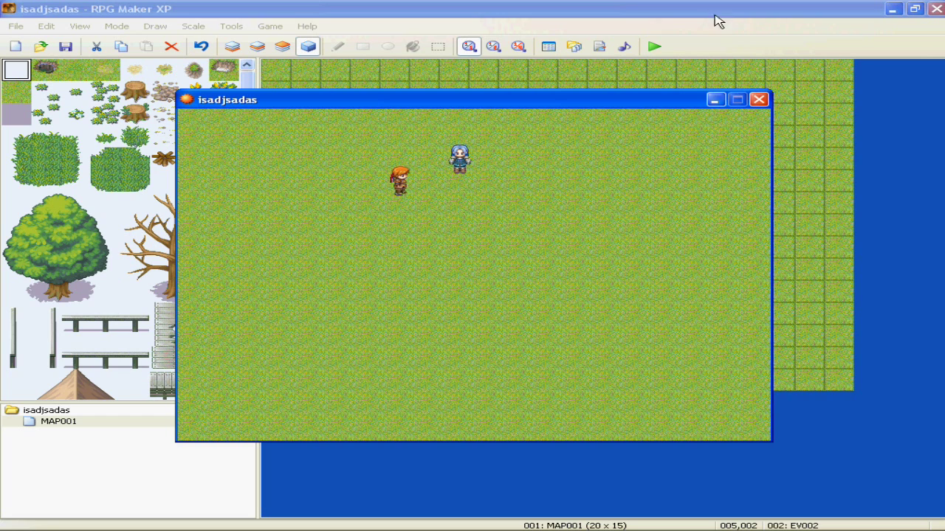
click(758, 100)
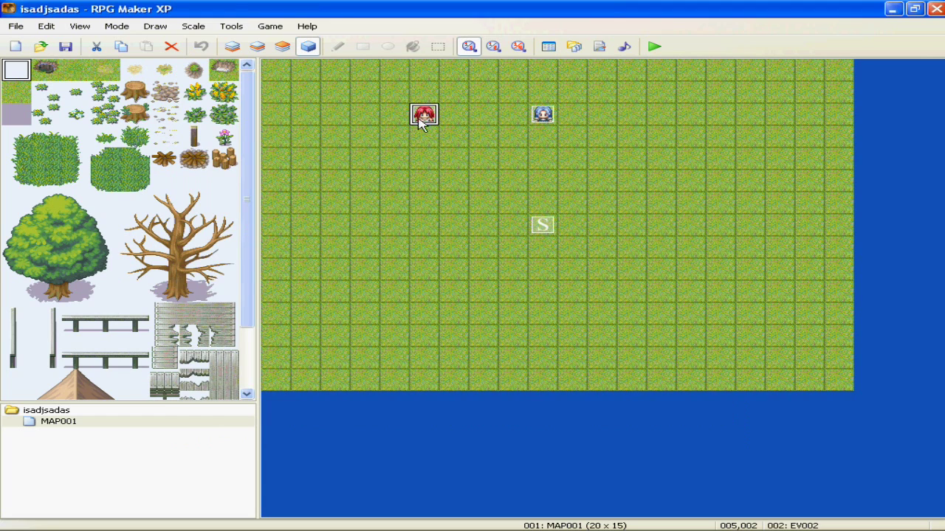
- Give the girl event EV002's page 2 the red-haired 019-Thief04 sprite, then launch a playtest
double_click(419, 119)
double_click(229, 314)
click(267, 191)
key(Up)
key(Down)
key(Down)
key(Down)
key(Down)
key(Down)
key(Down)
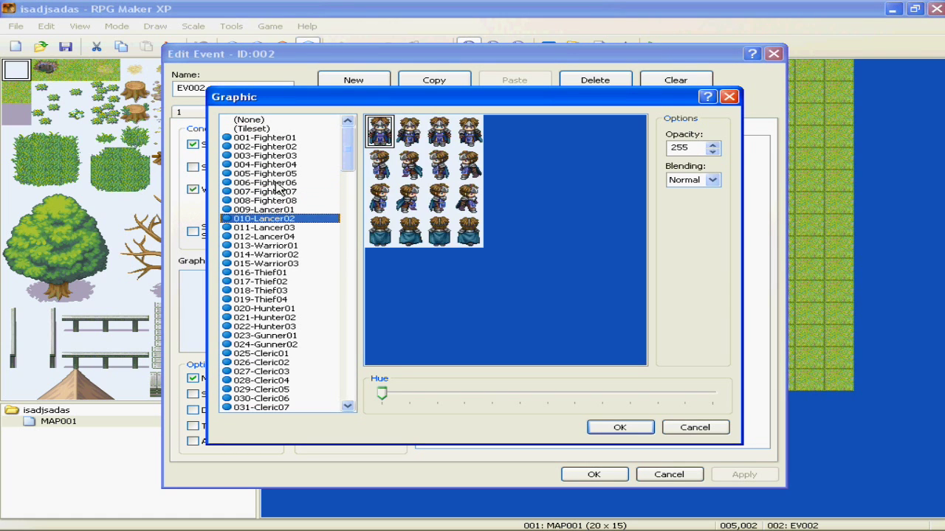
key(Down)
key(Down)
key(Down)
key(Down)
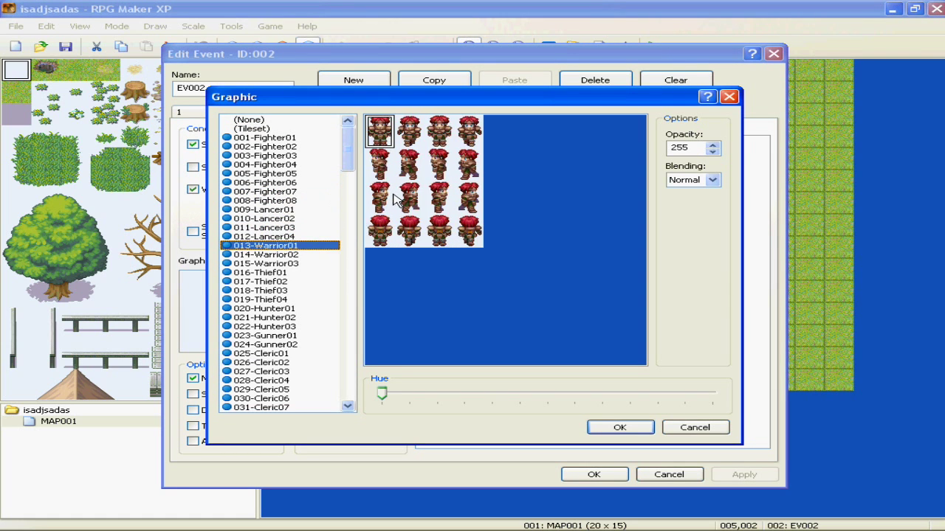
key(Down)
key(Down)
key(Down)
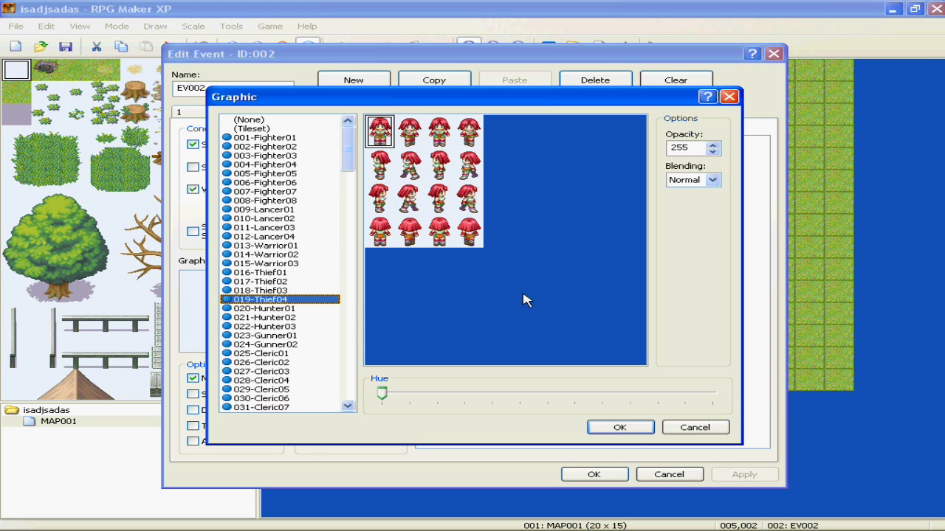
click(620, 427)
click(594, 474)
click(654, 47)
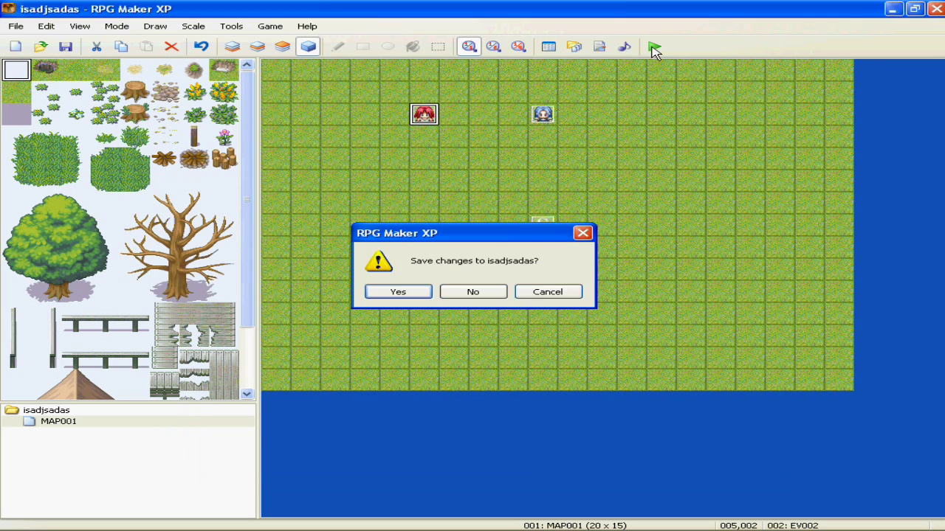
- Save the project, start a New Game, and walk up to talk with the red-haired girl
key(Return)
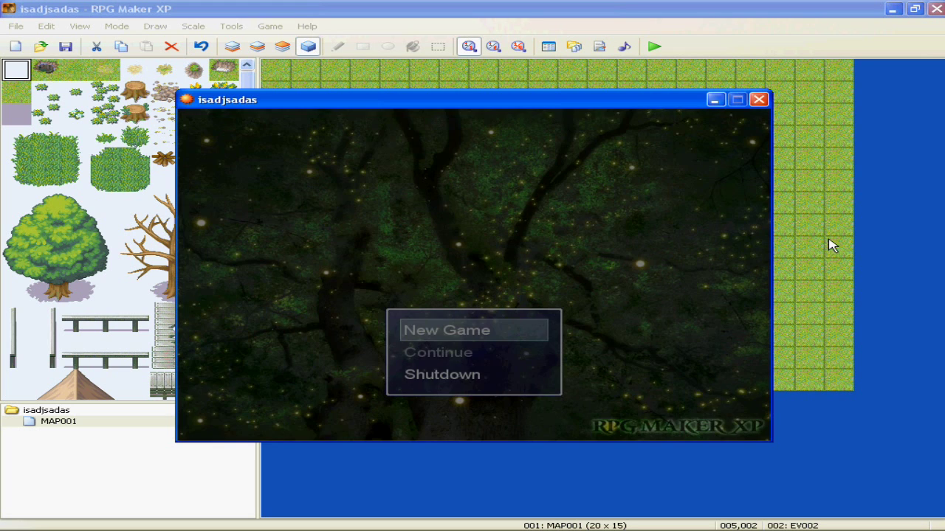
key(Return)
key(Left)
key(Up)
key(Left)
key(Up)
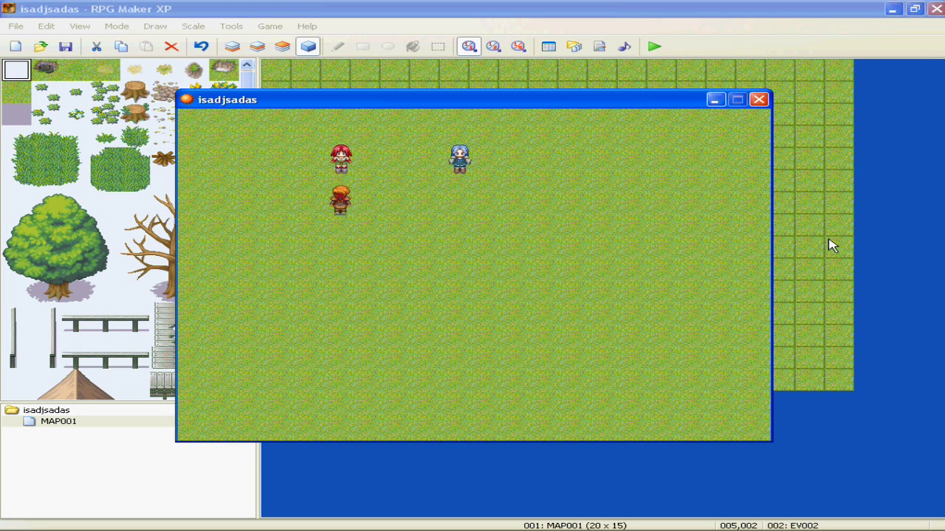
key(Return)
key(Return)
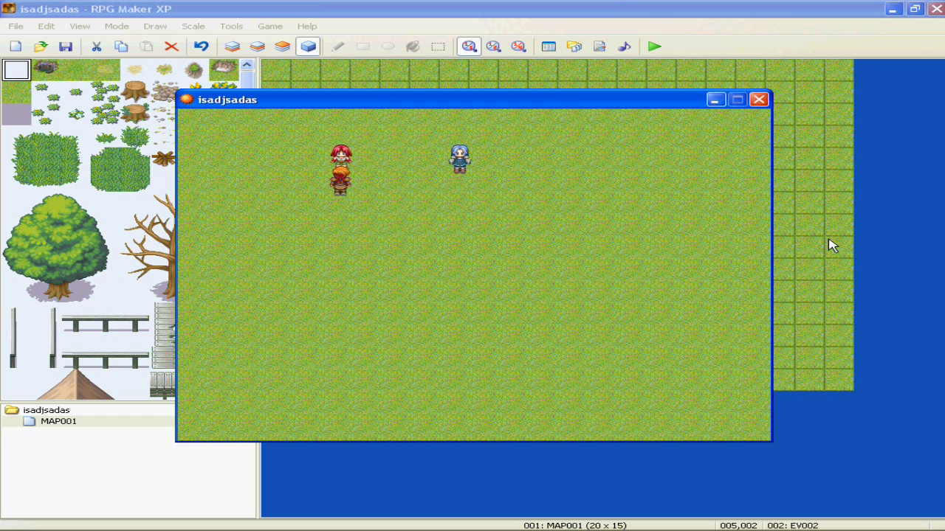